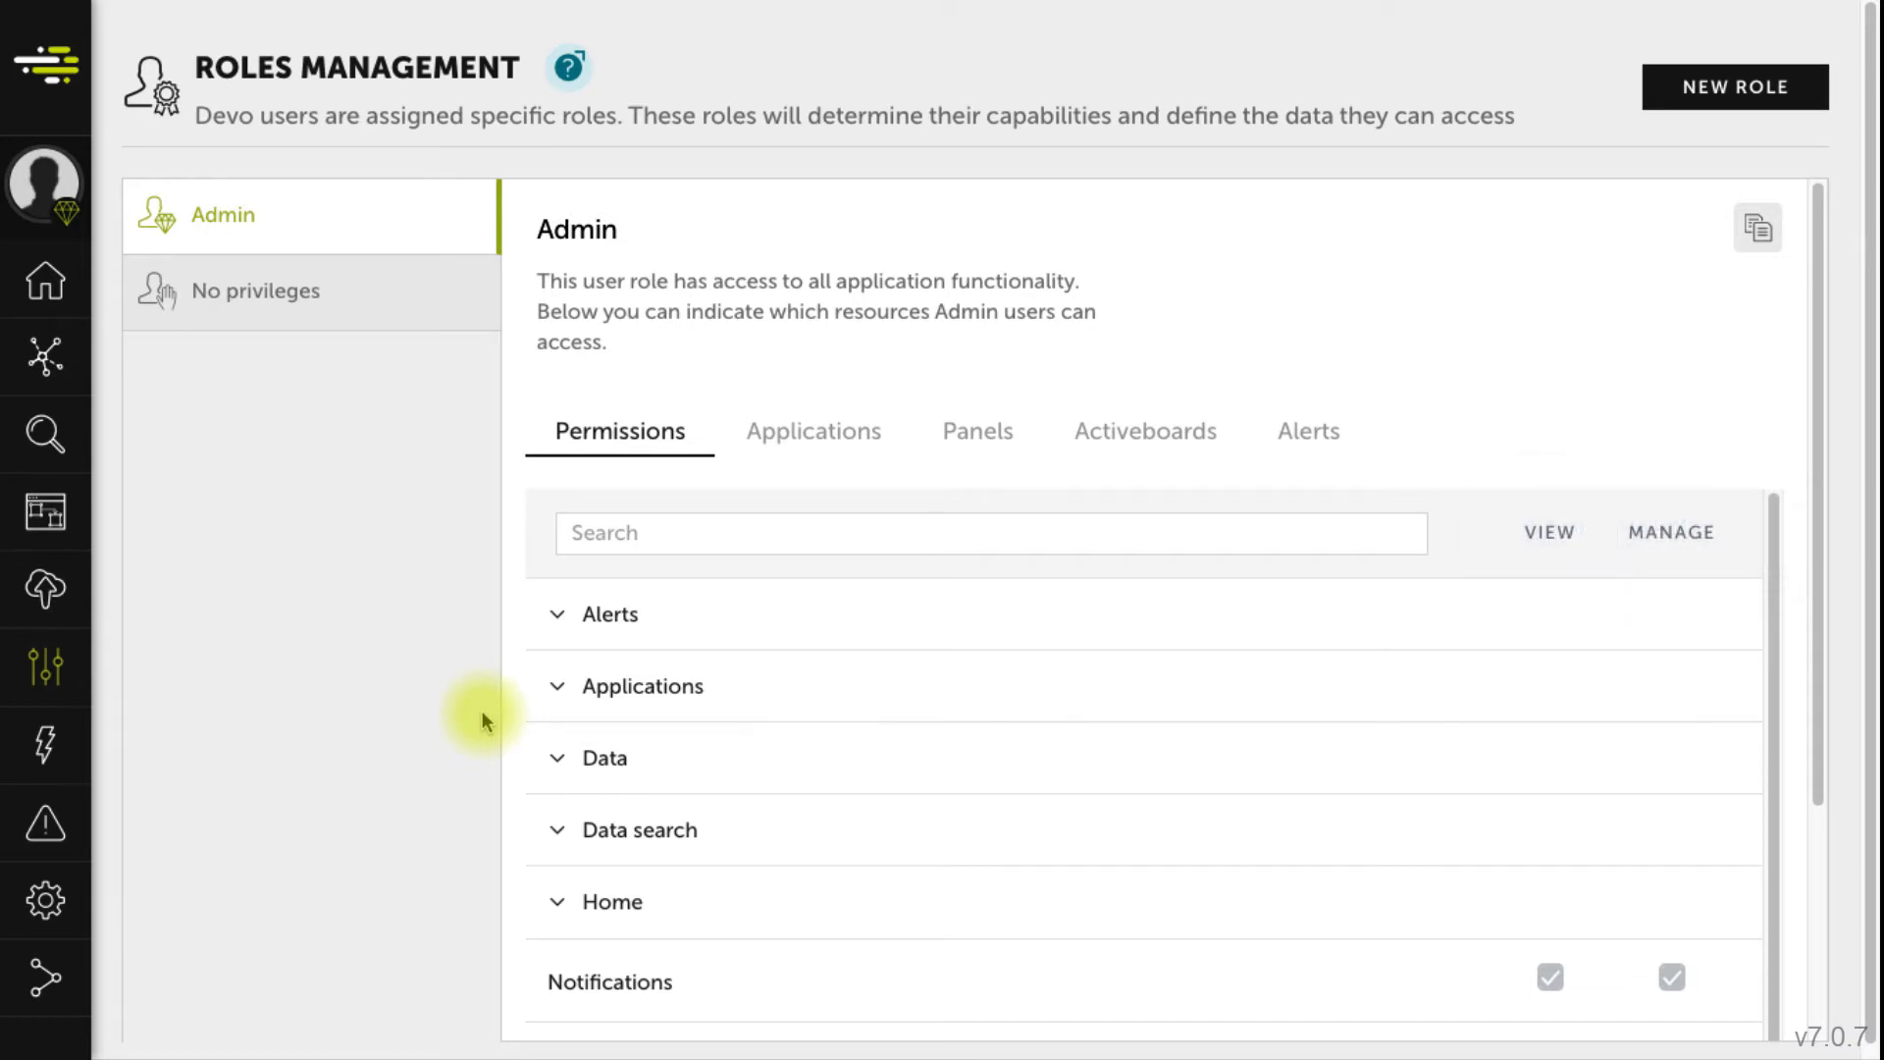
# - Expand the Alerts, Applications, Data, Data search, Home and Resources permission groups for Admin
pyautogui.click(556, 614)
pyautogui.scroll(-2, 566, 677)
pyautogui.click(565, 662)
pyautogui.click(544, 785)
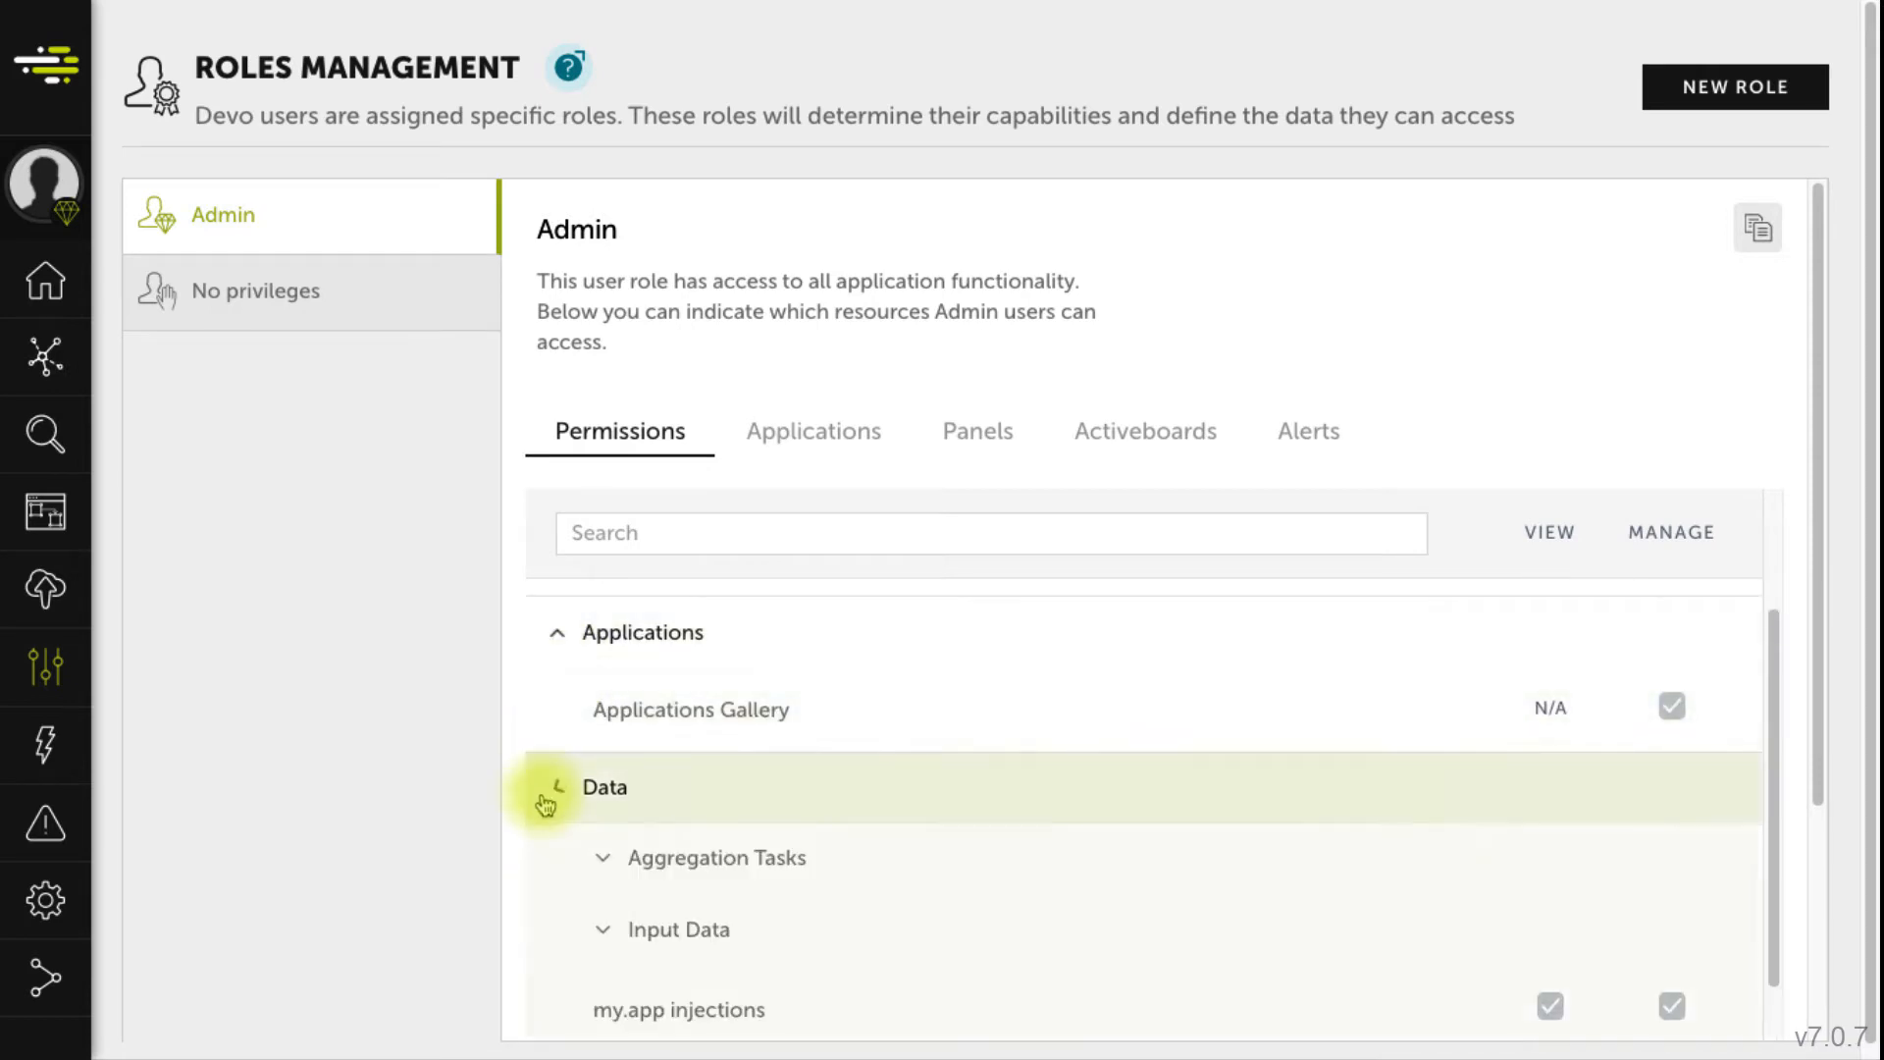
pyautogui.scroll(-4, 542, 799)
pyautogui.click(550, 775)
pyautogui.scroll(-1, 551, 864)
pyautogui.click(550, 886)
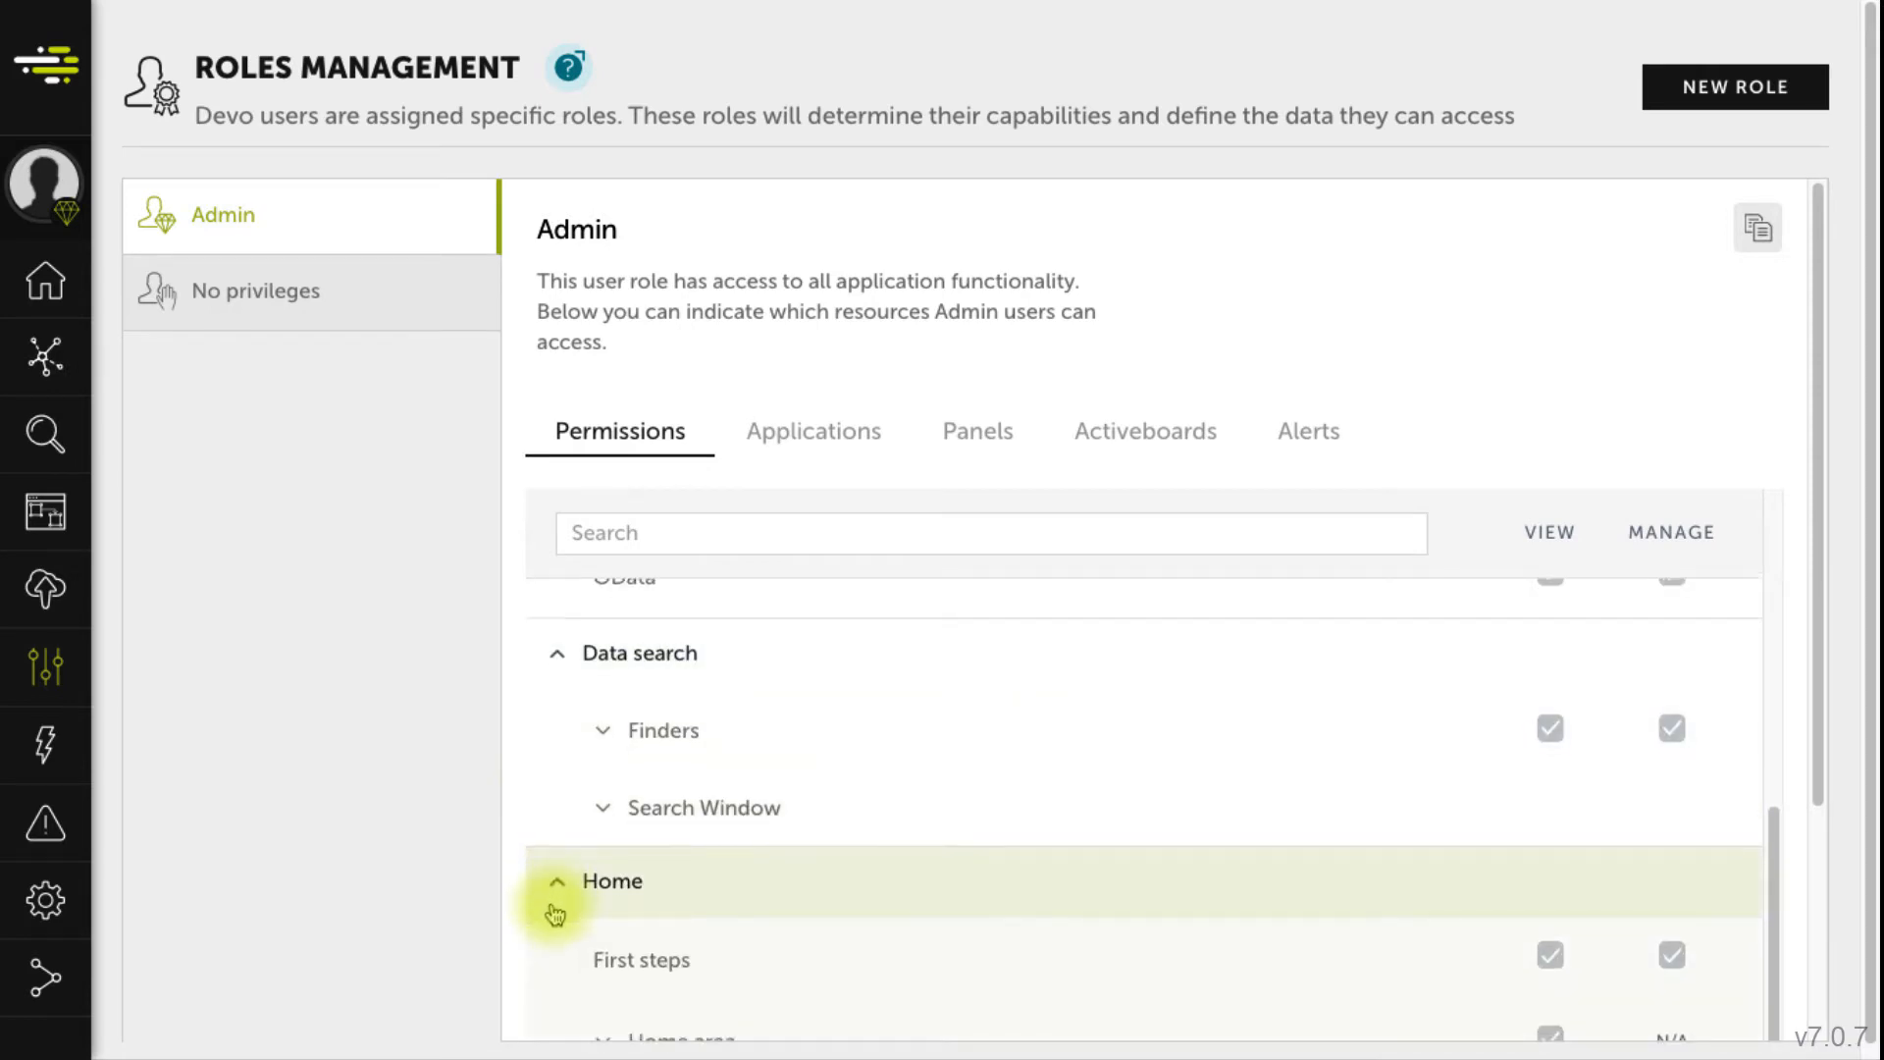
pyautogui.scroll(-5, 559, 785)
pyautogui.click(562, 734)
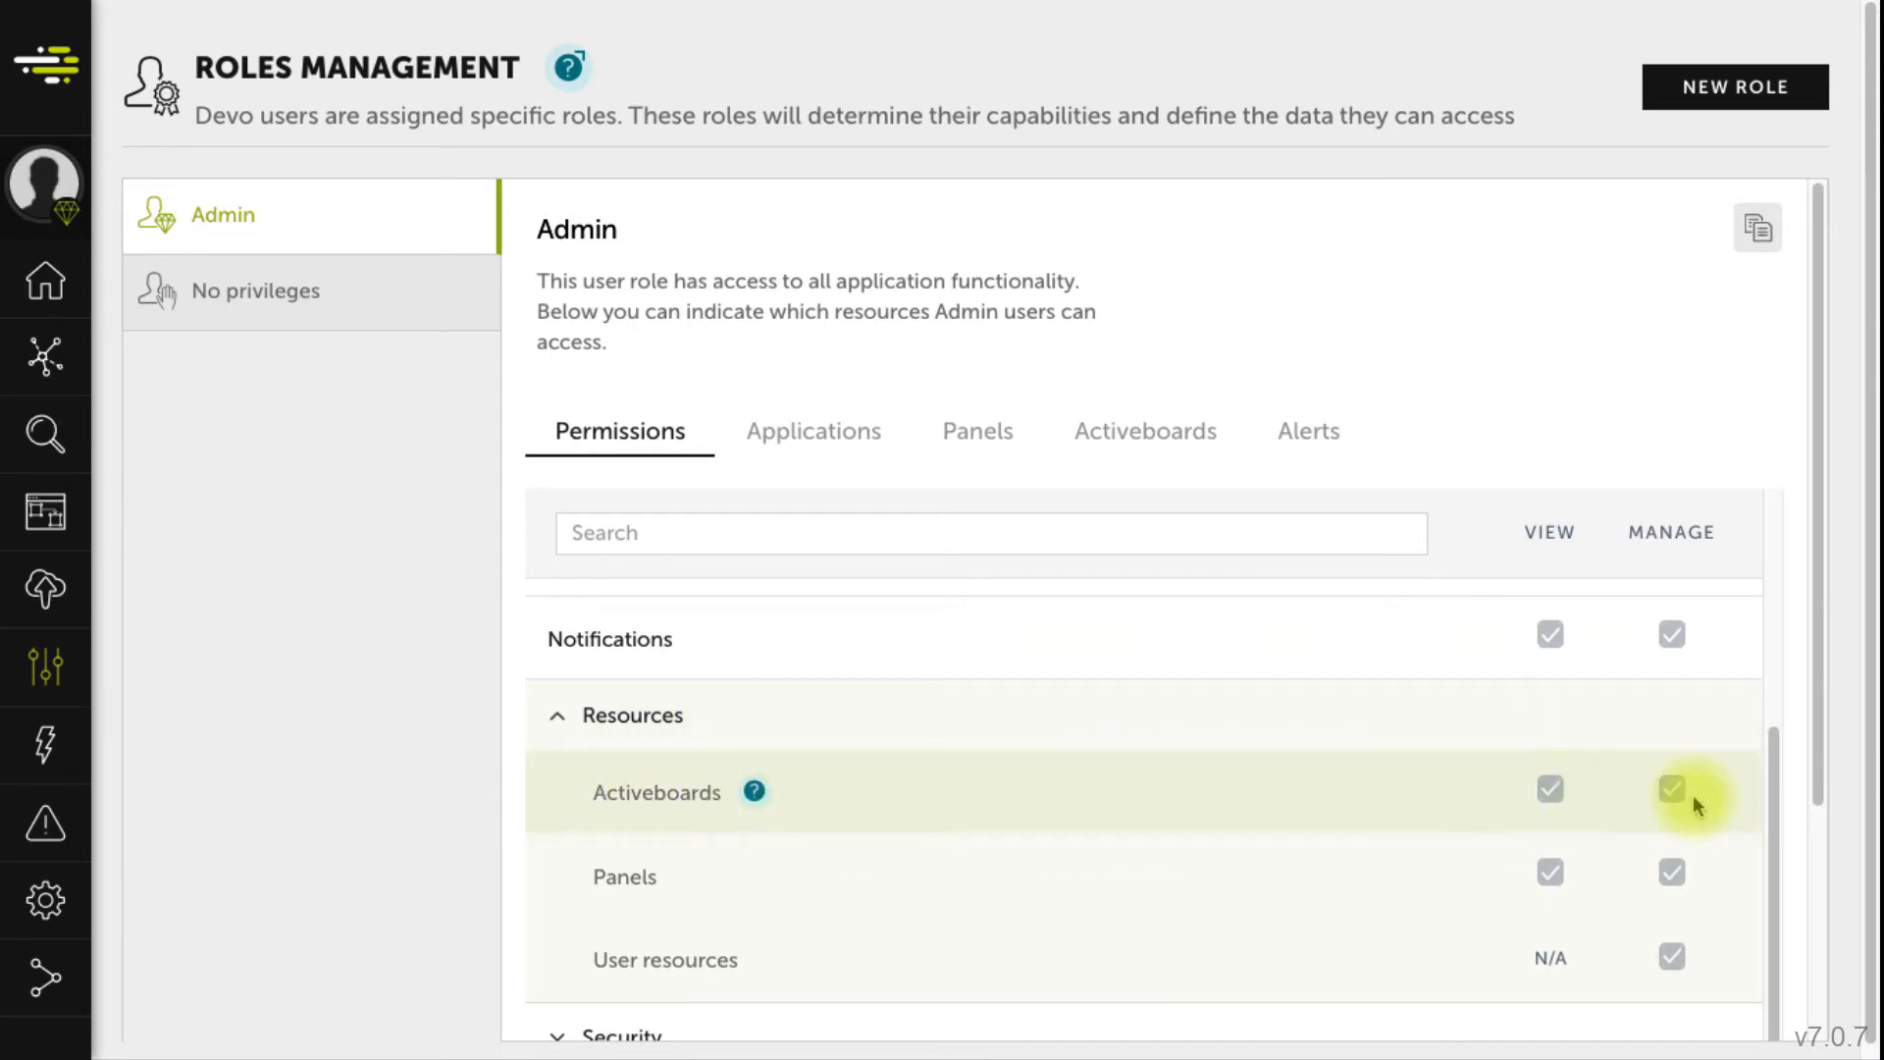
# - Give Admin View on the Firewall Incidents activeboard, apply the changes, and return to Permissions
pyautogui.click(1109, 432)
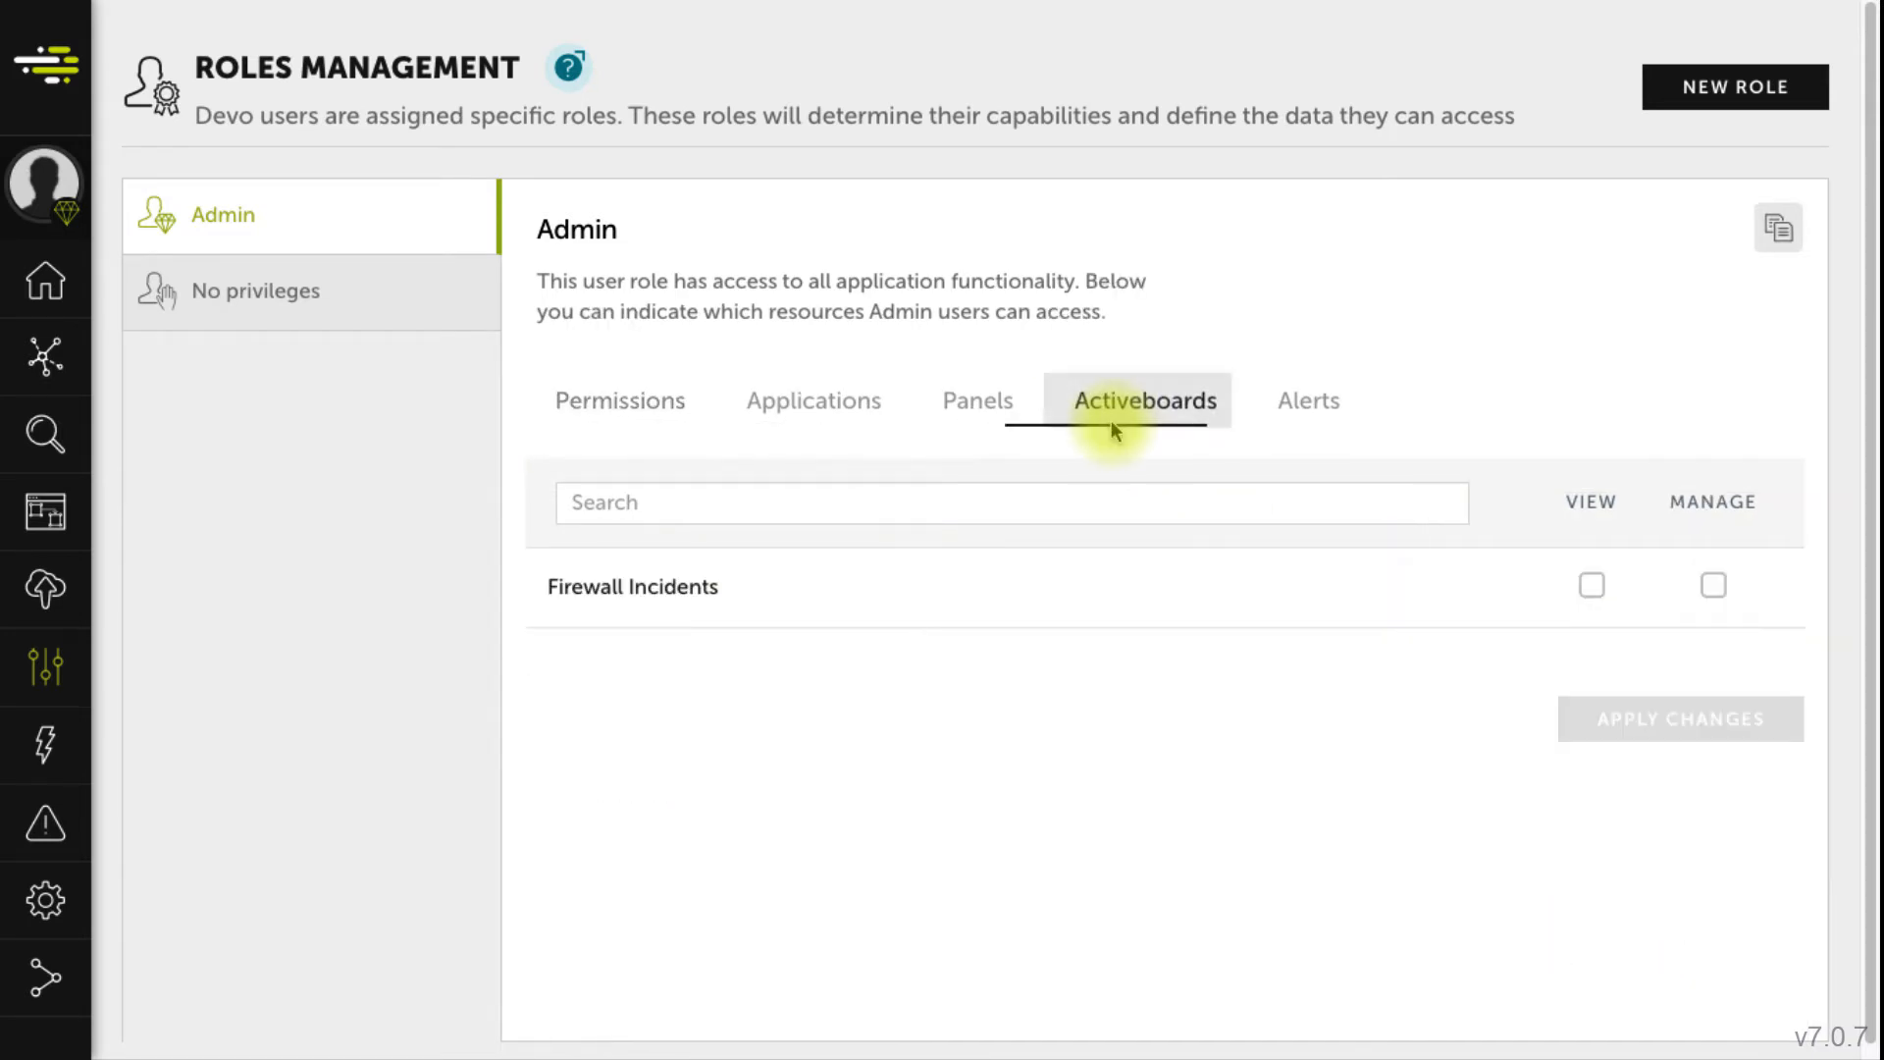
pyautogui.click(1594, 601)
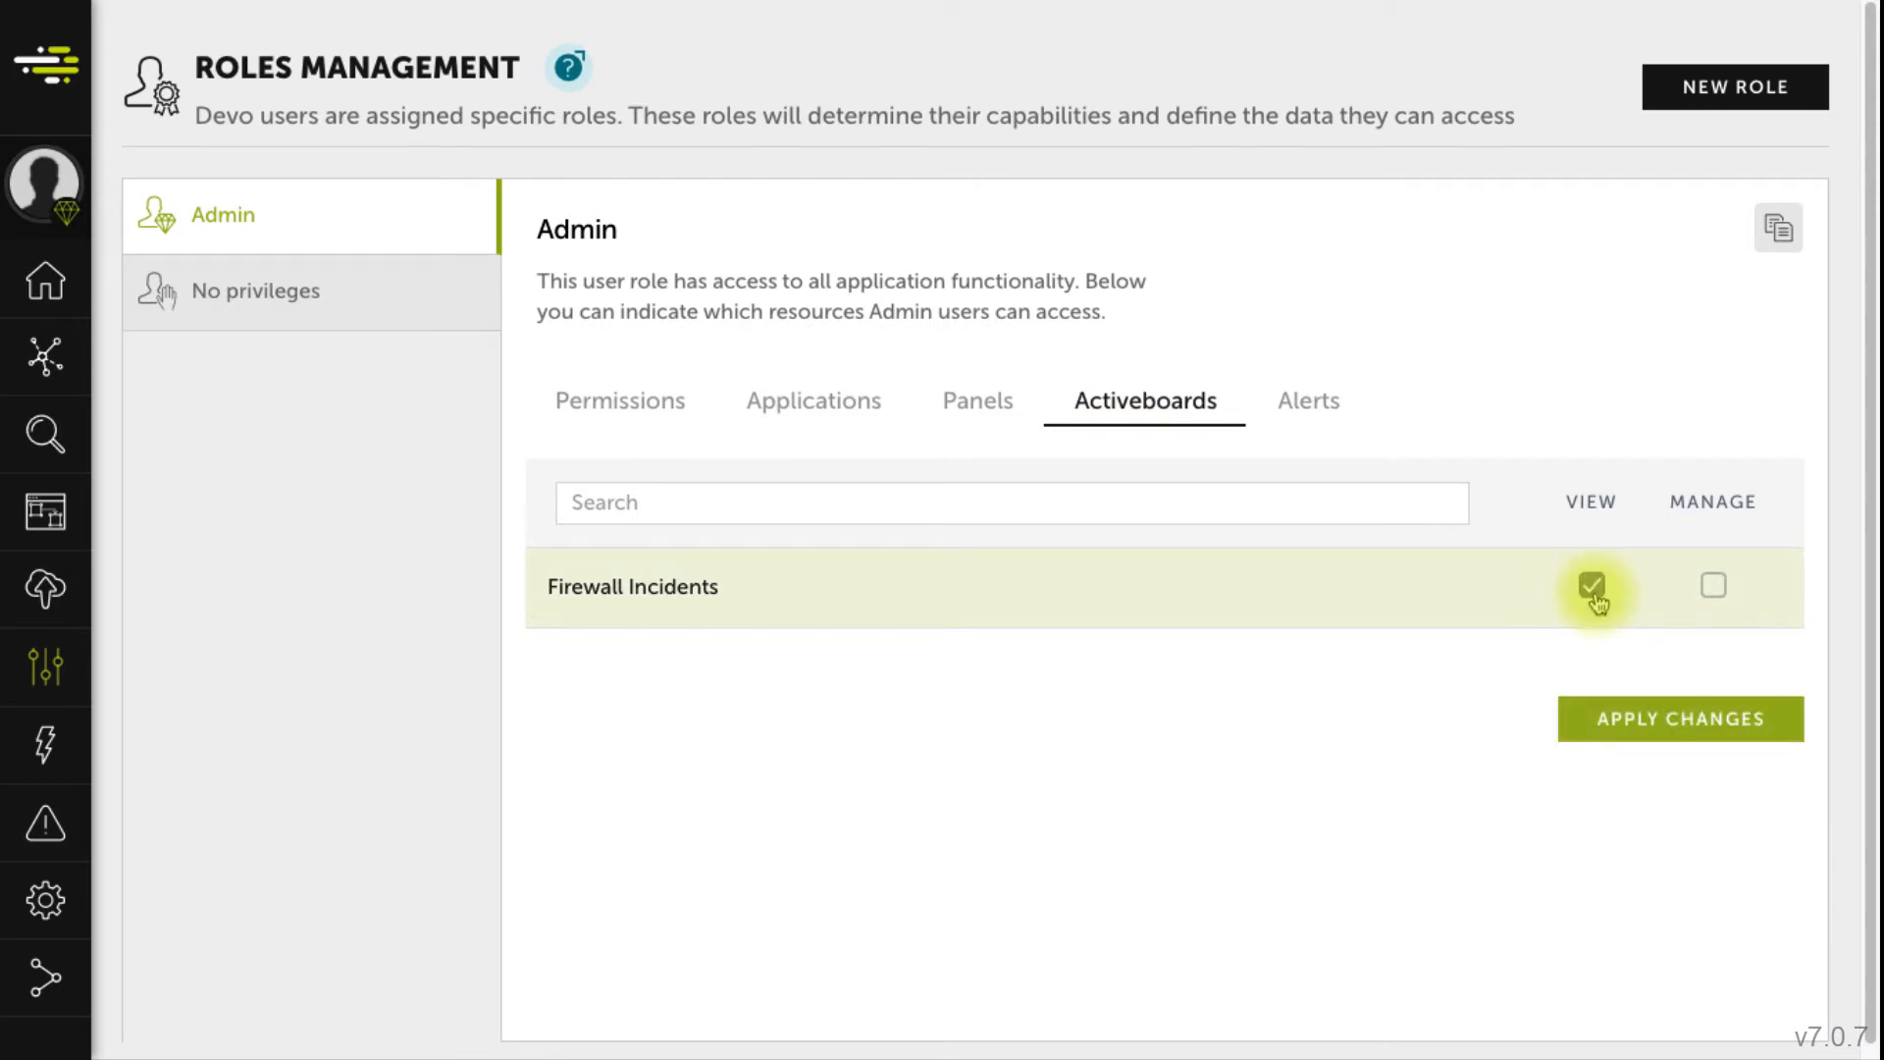
pyautogui.click(1580, 734)
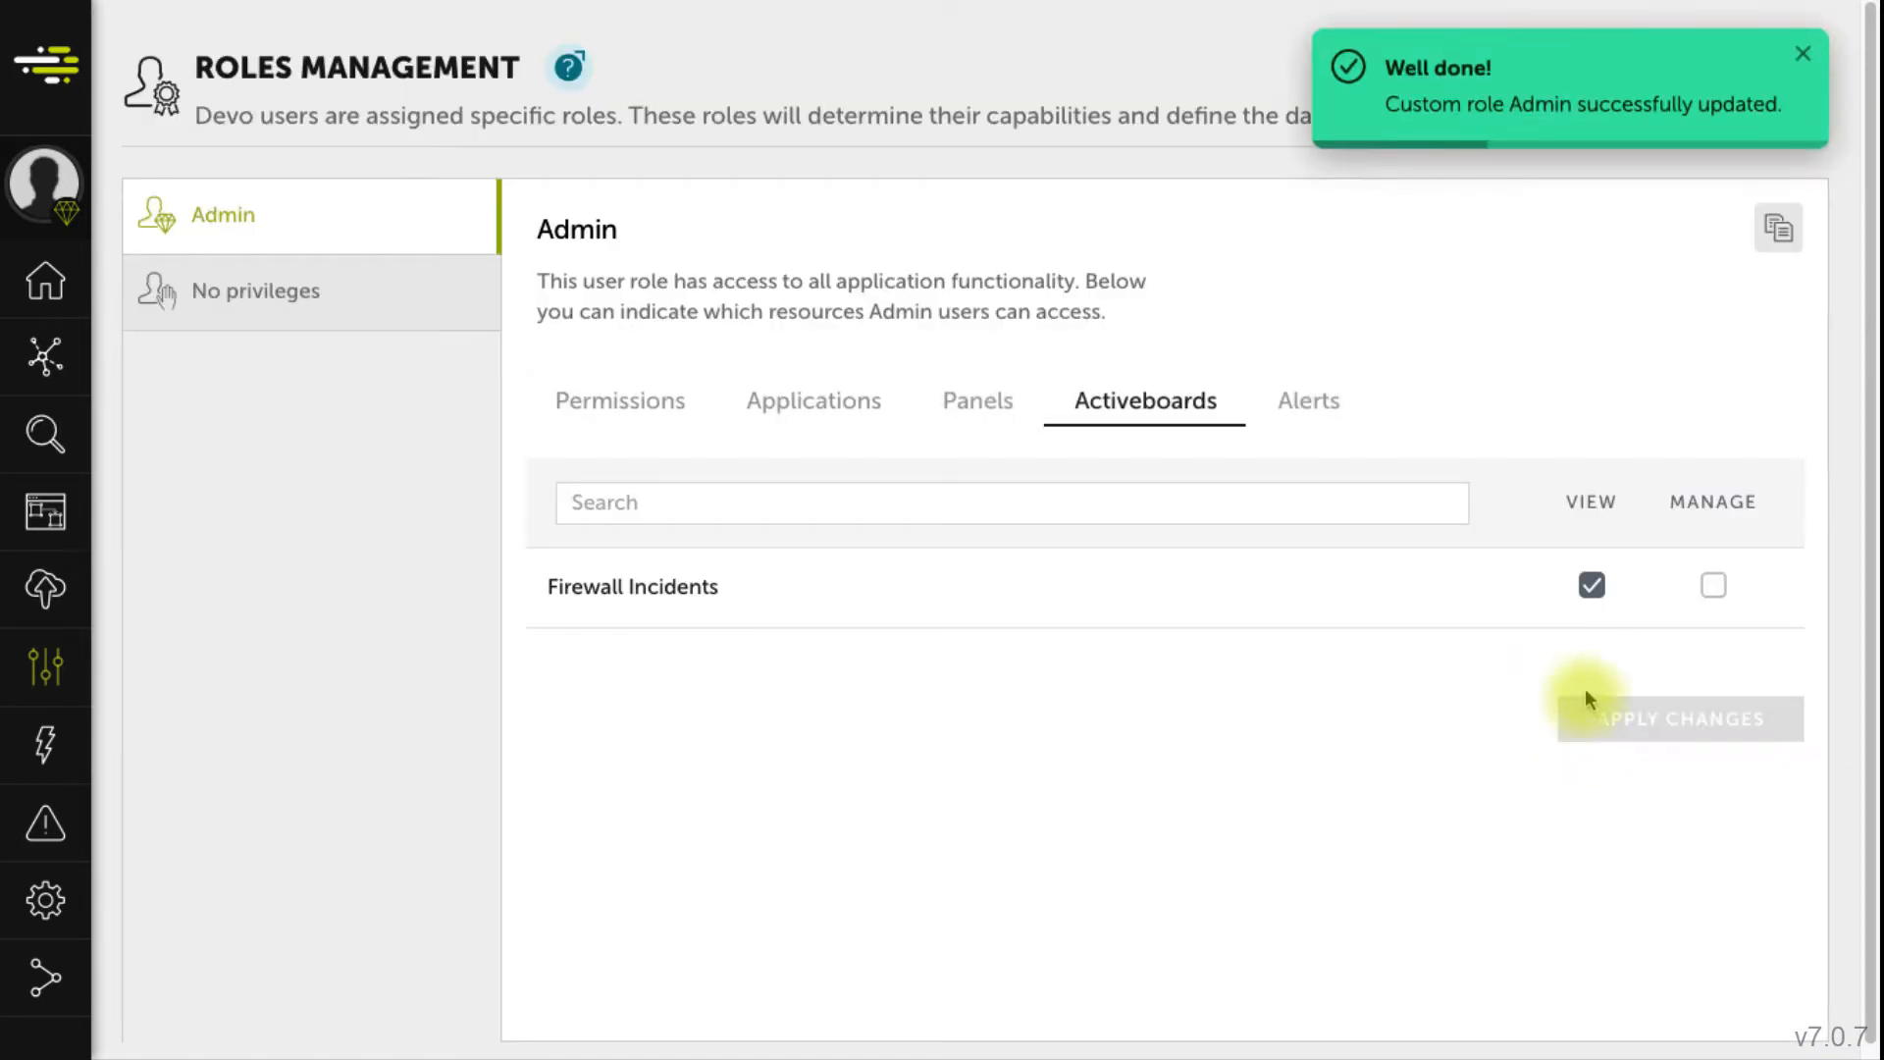
pyautogui.click(621, 394)
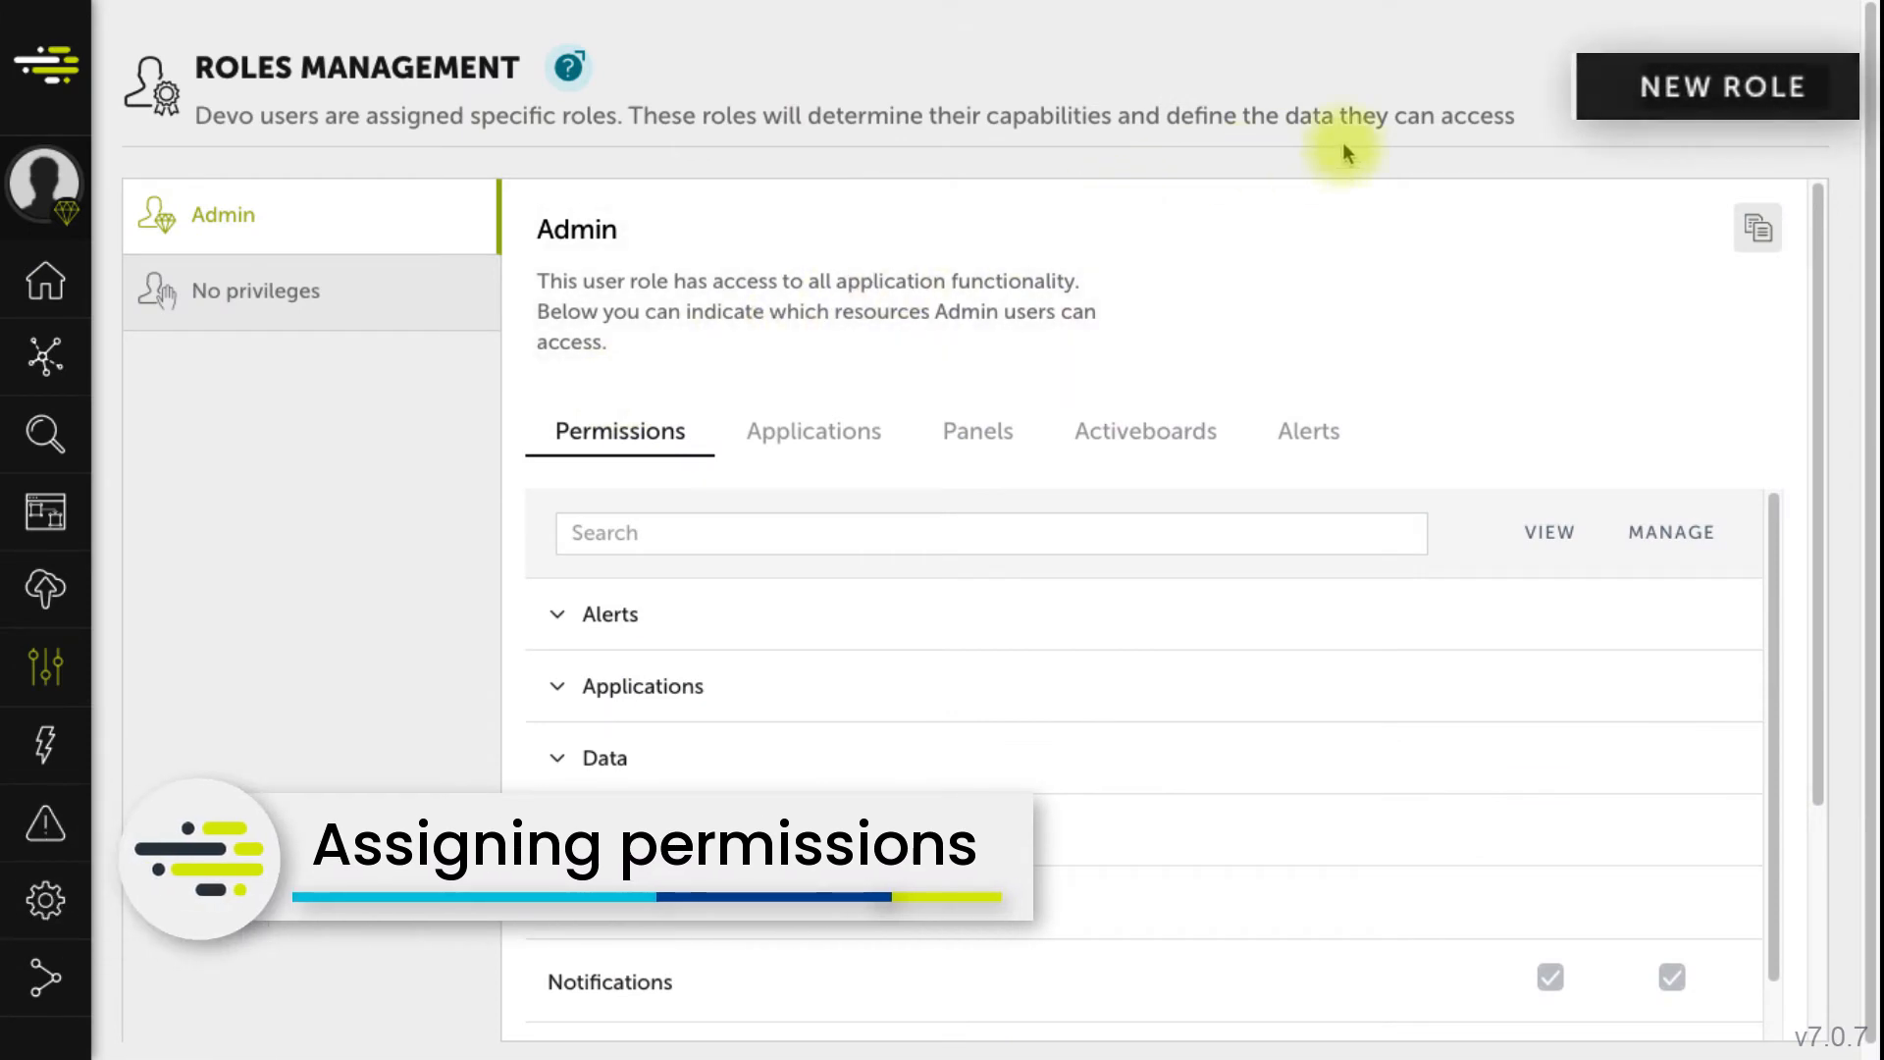
# - Add a new role 'Firewall Investigator' described as 'Custom role for Roles Management video'
pyautogui.click(1743, 112)
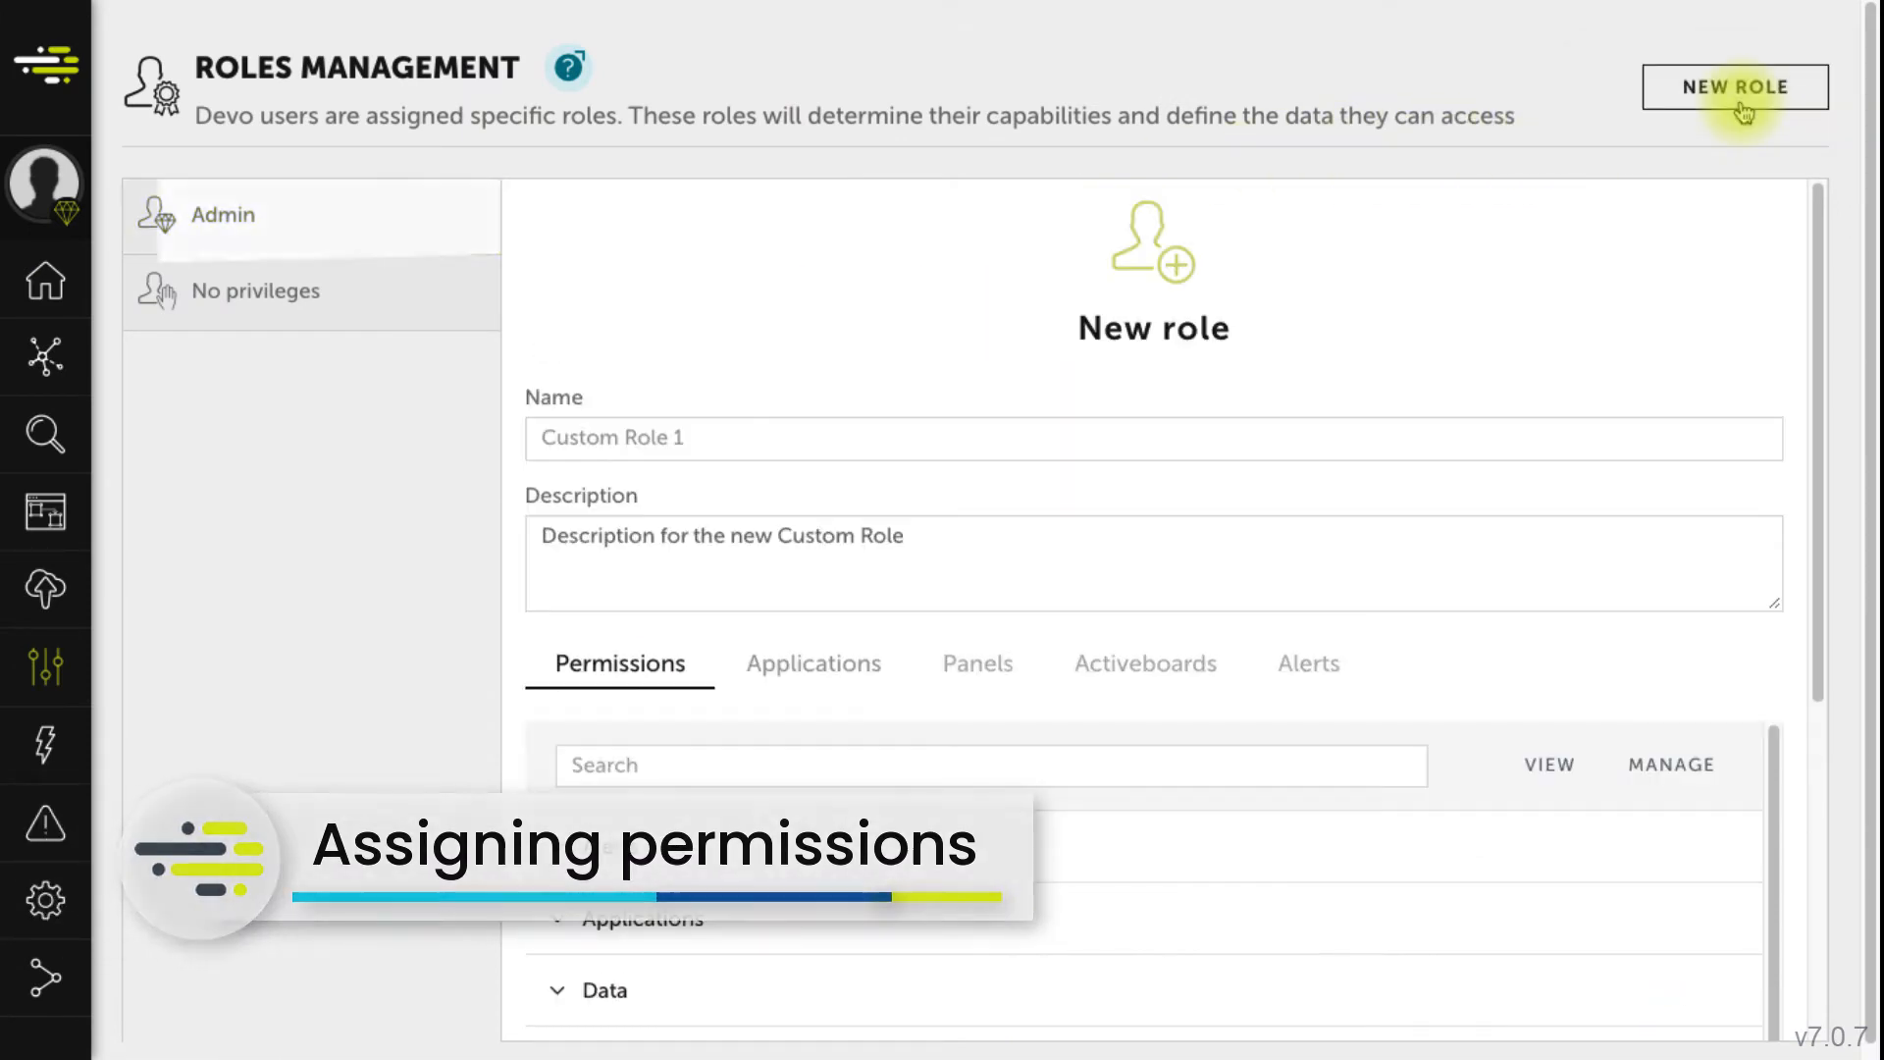
pyautogui.click(946, 453)
pyautogui.write('Firewall Investigator')
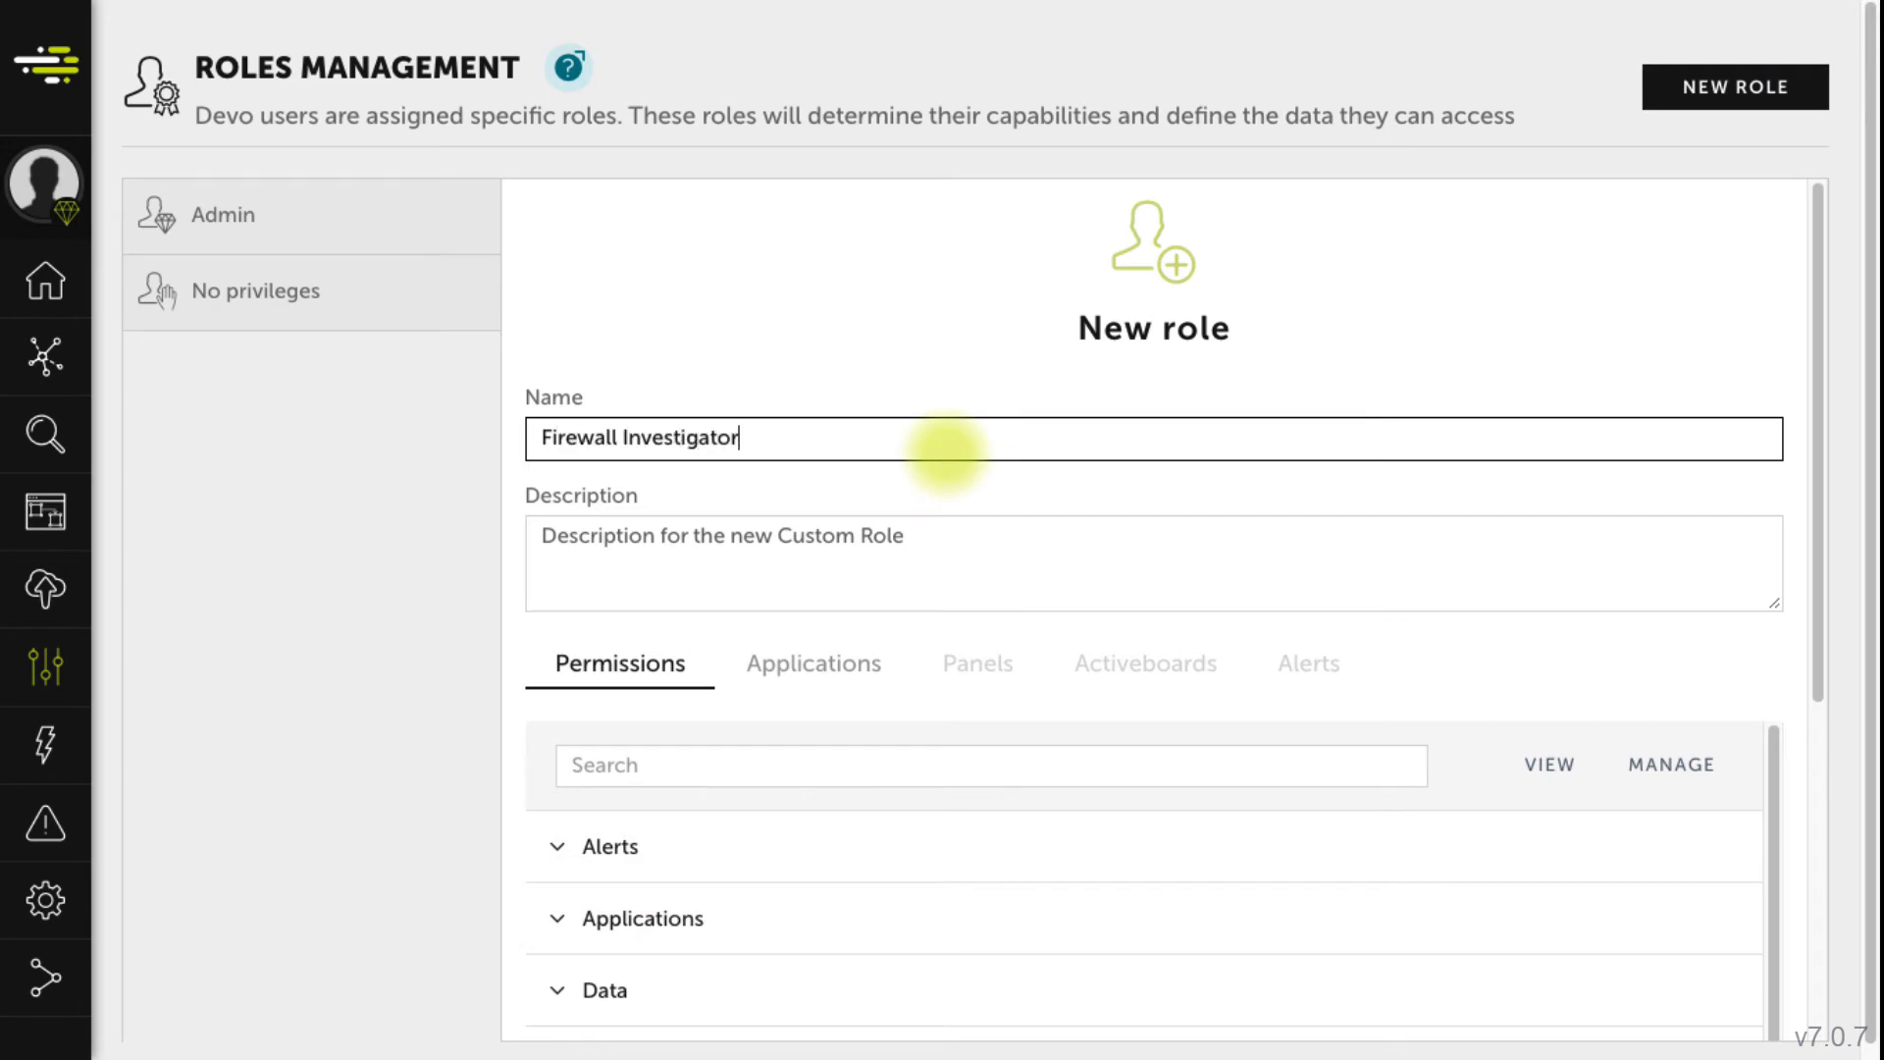
pyautogui.press('Tab')
pyautogui.write('Custom role for Roles Management video')
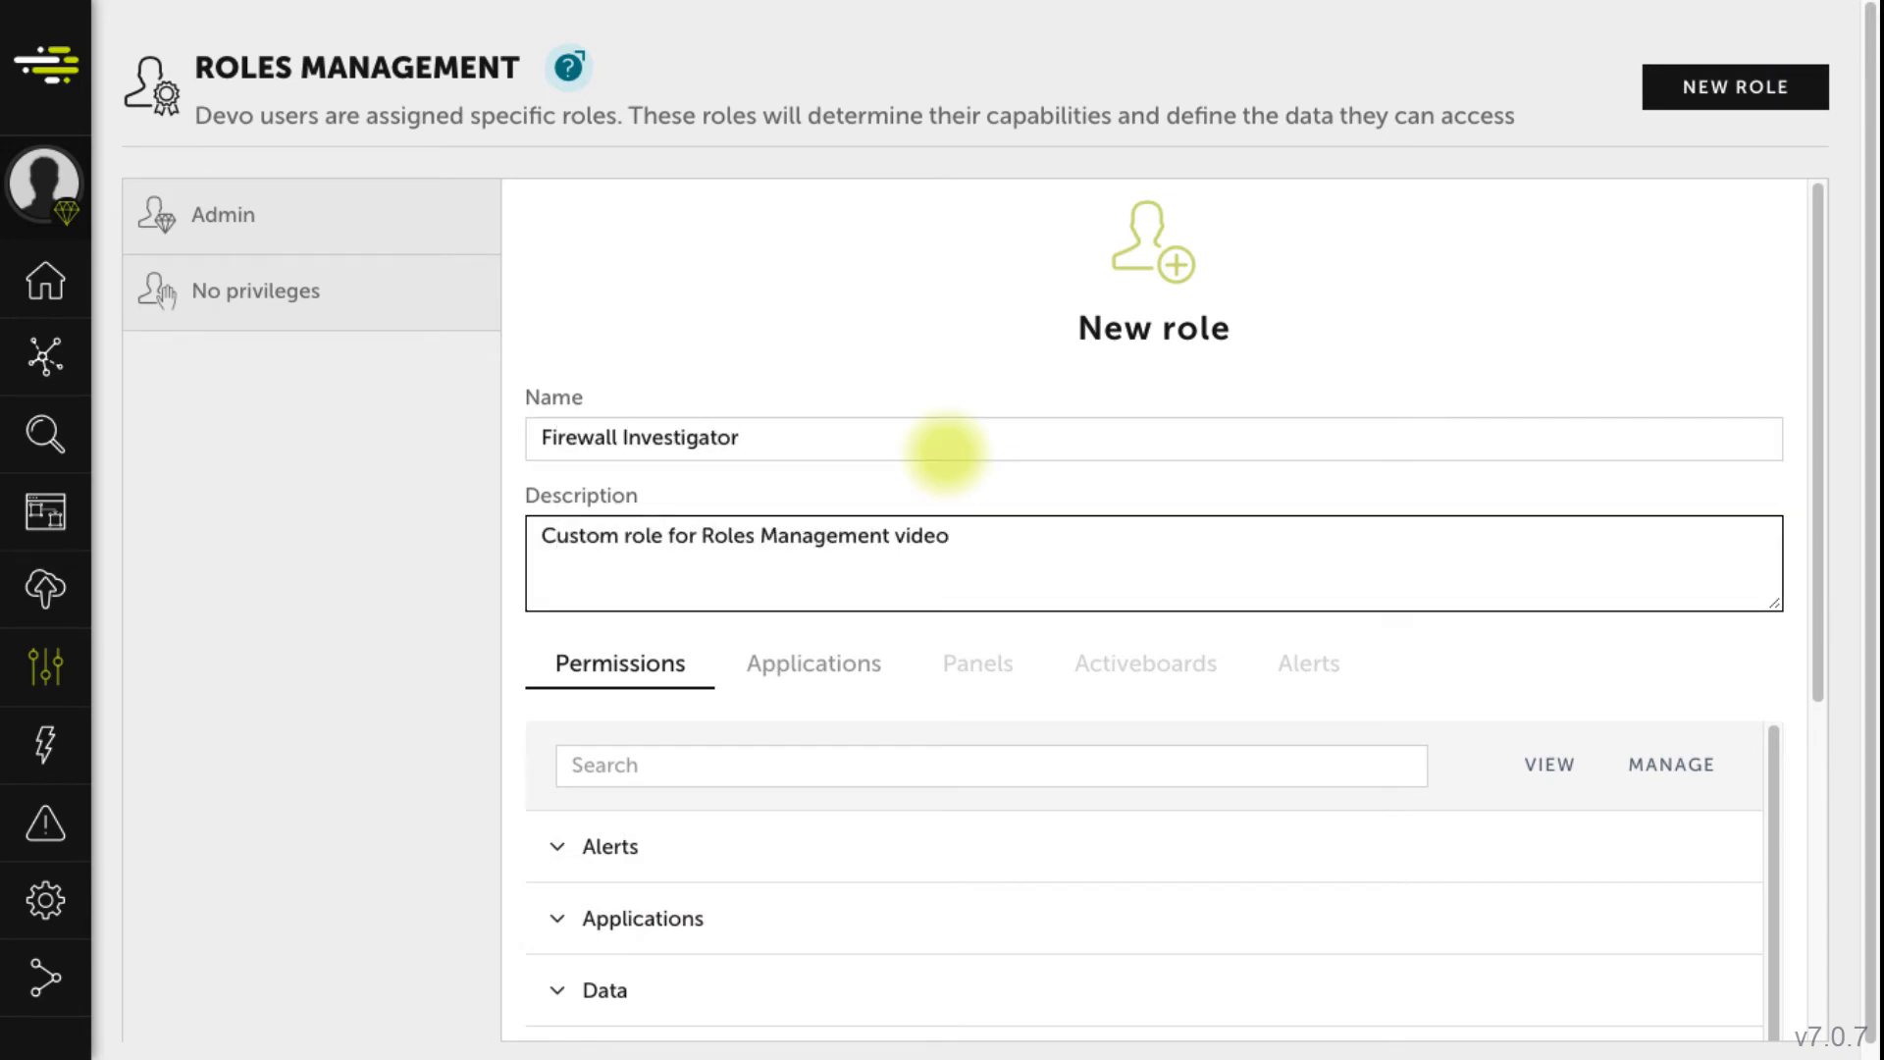
pyautogui.moveTo(1816, 490); pyautogui.dragTo(1802, 765)
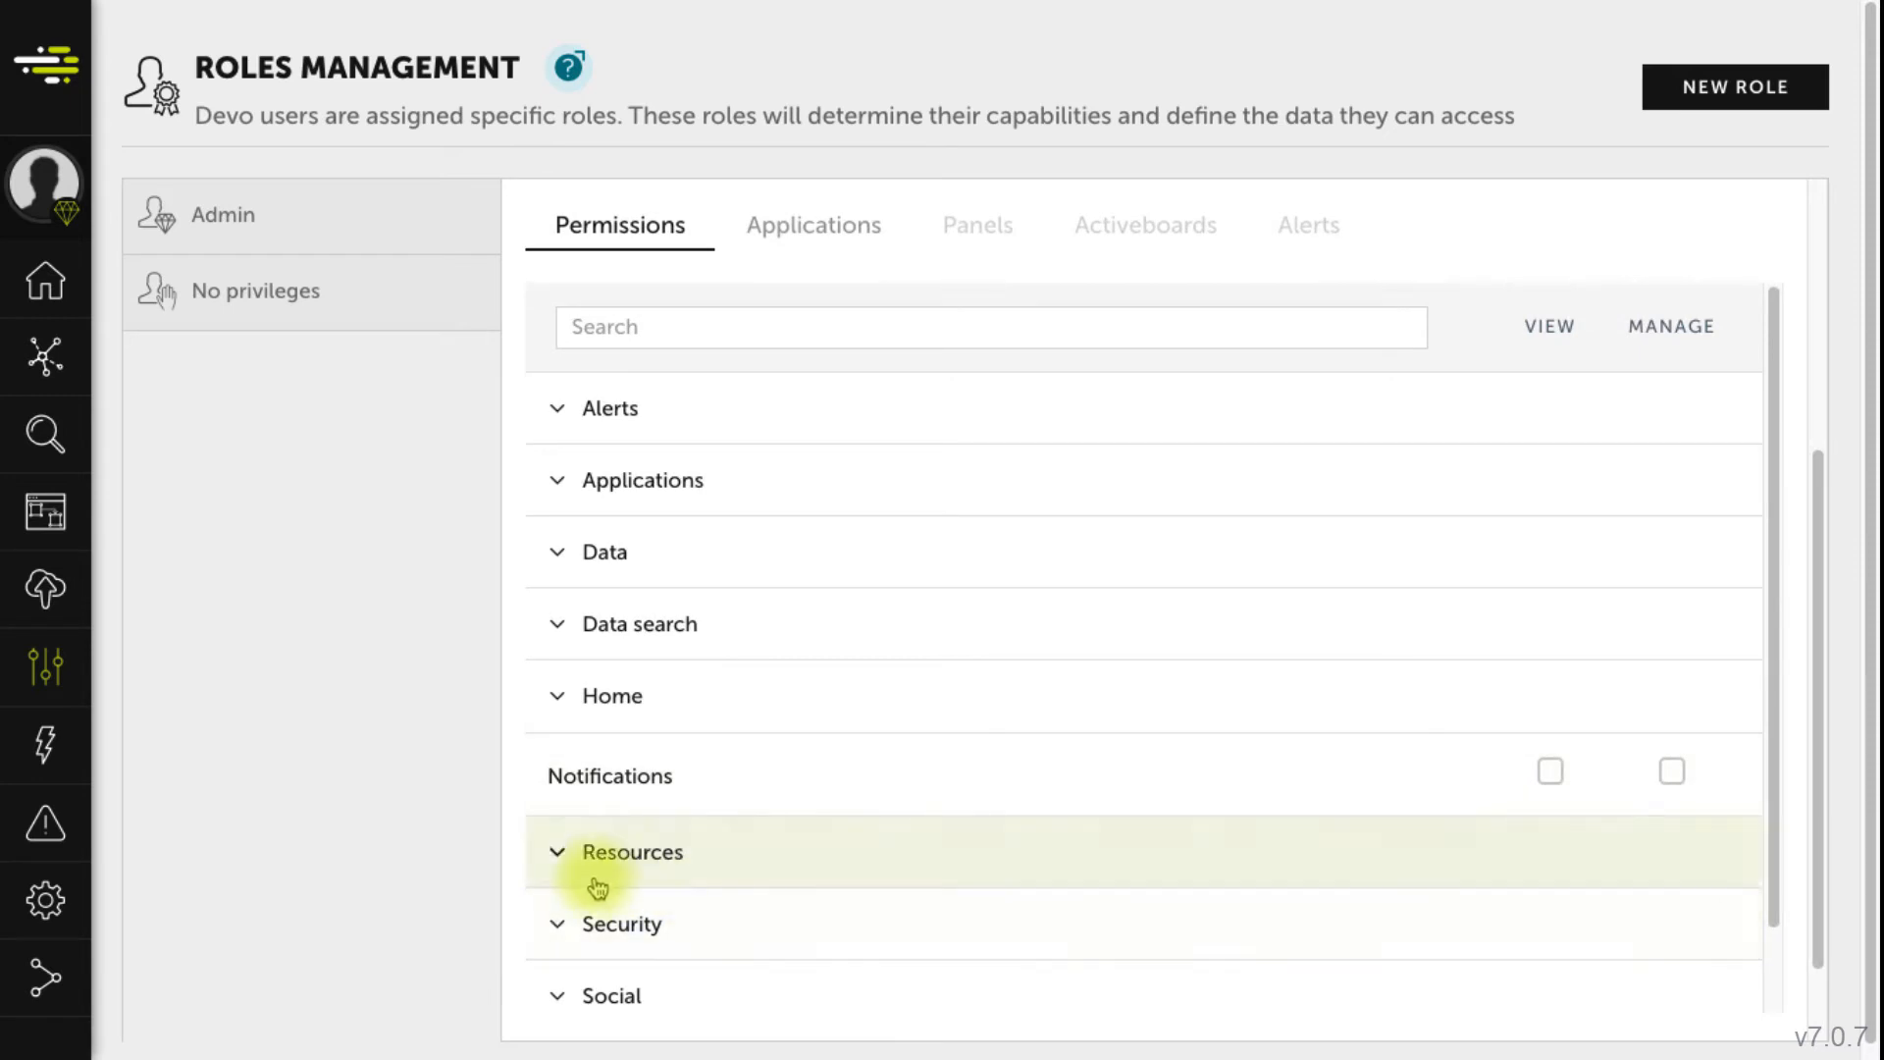
# - Under Resources, grant the role View on Activeboards and show its Activeboards list
pyautogui.click(556, 853)
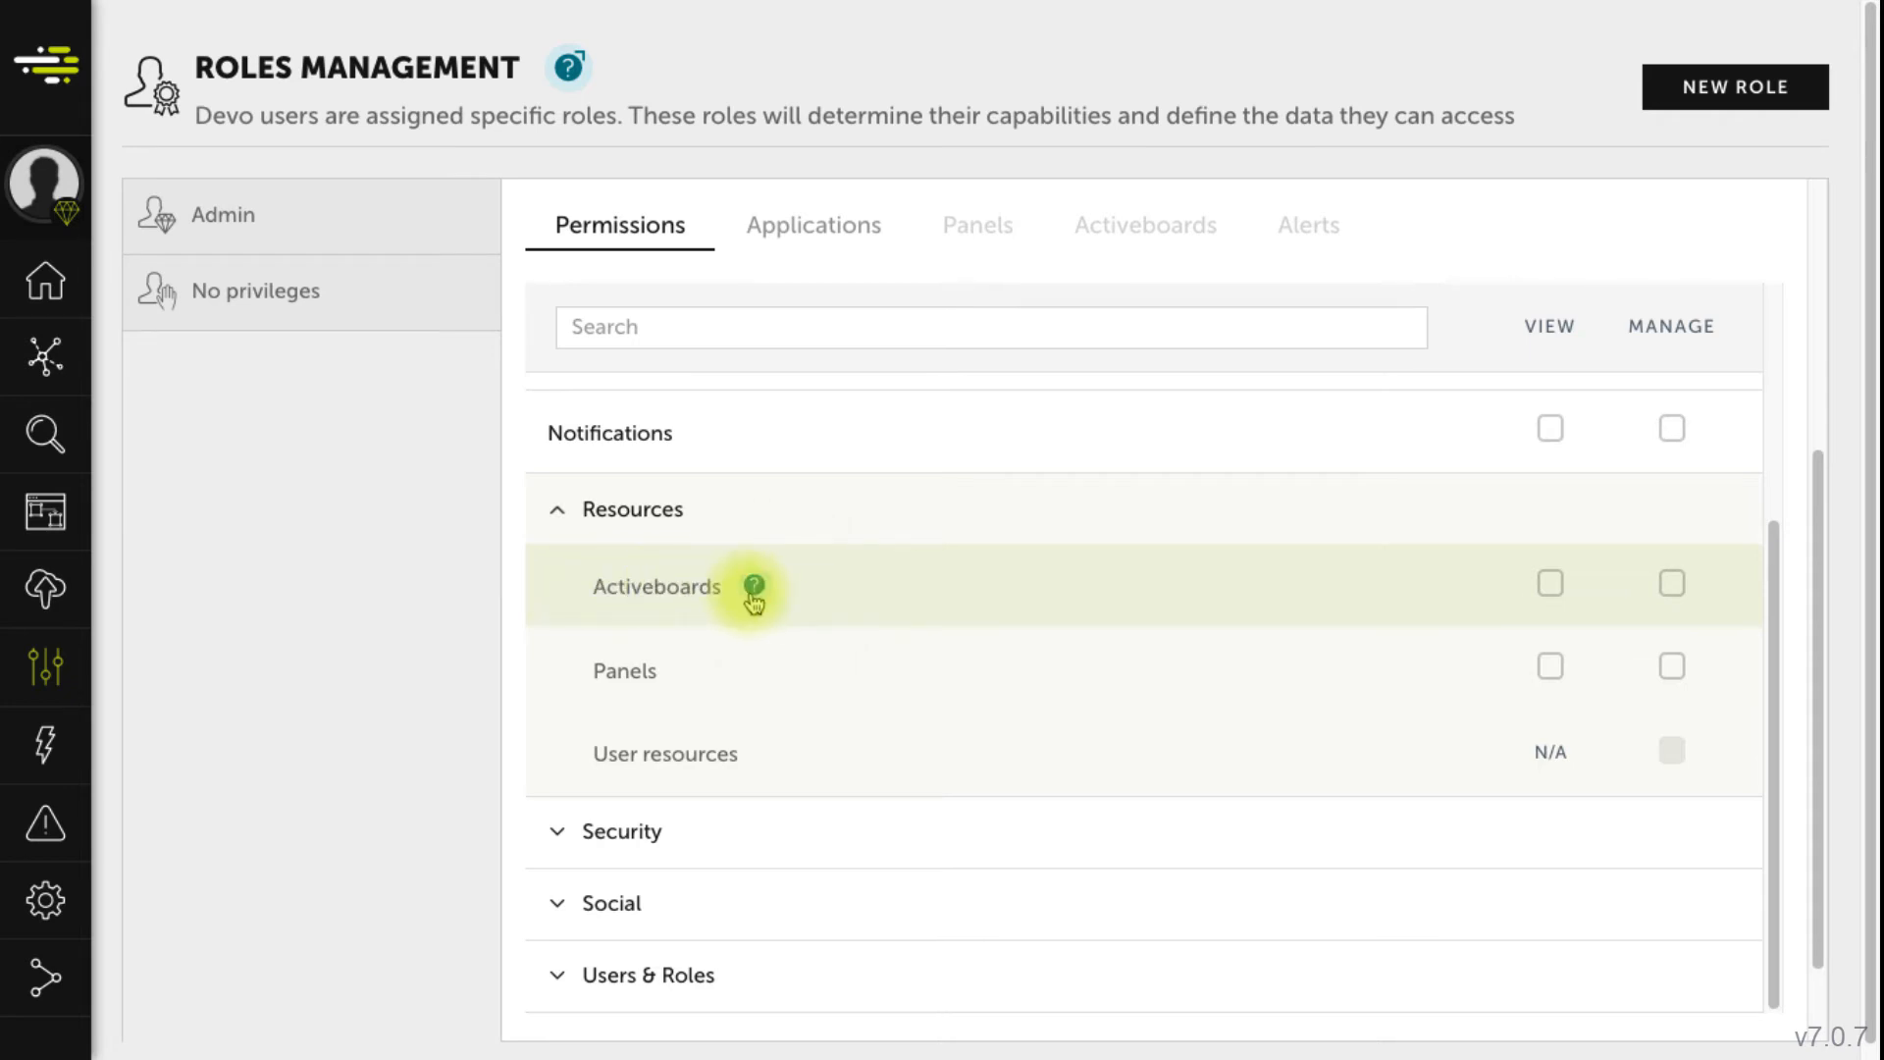
pyautogui.moveTo(762, 600)
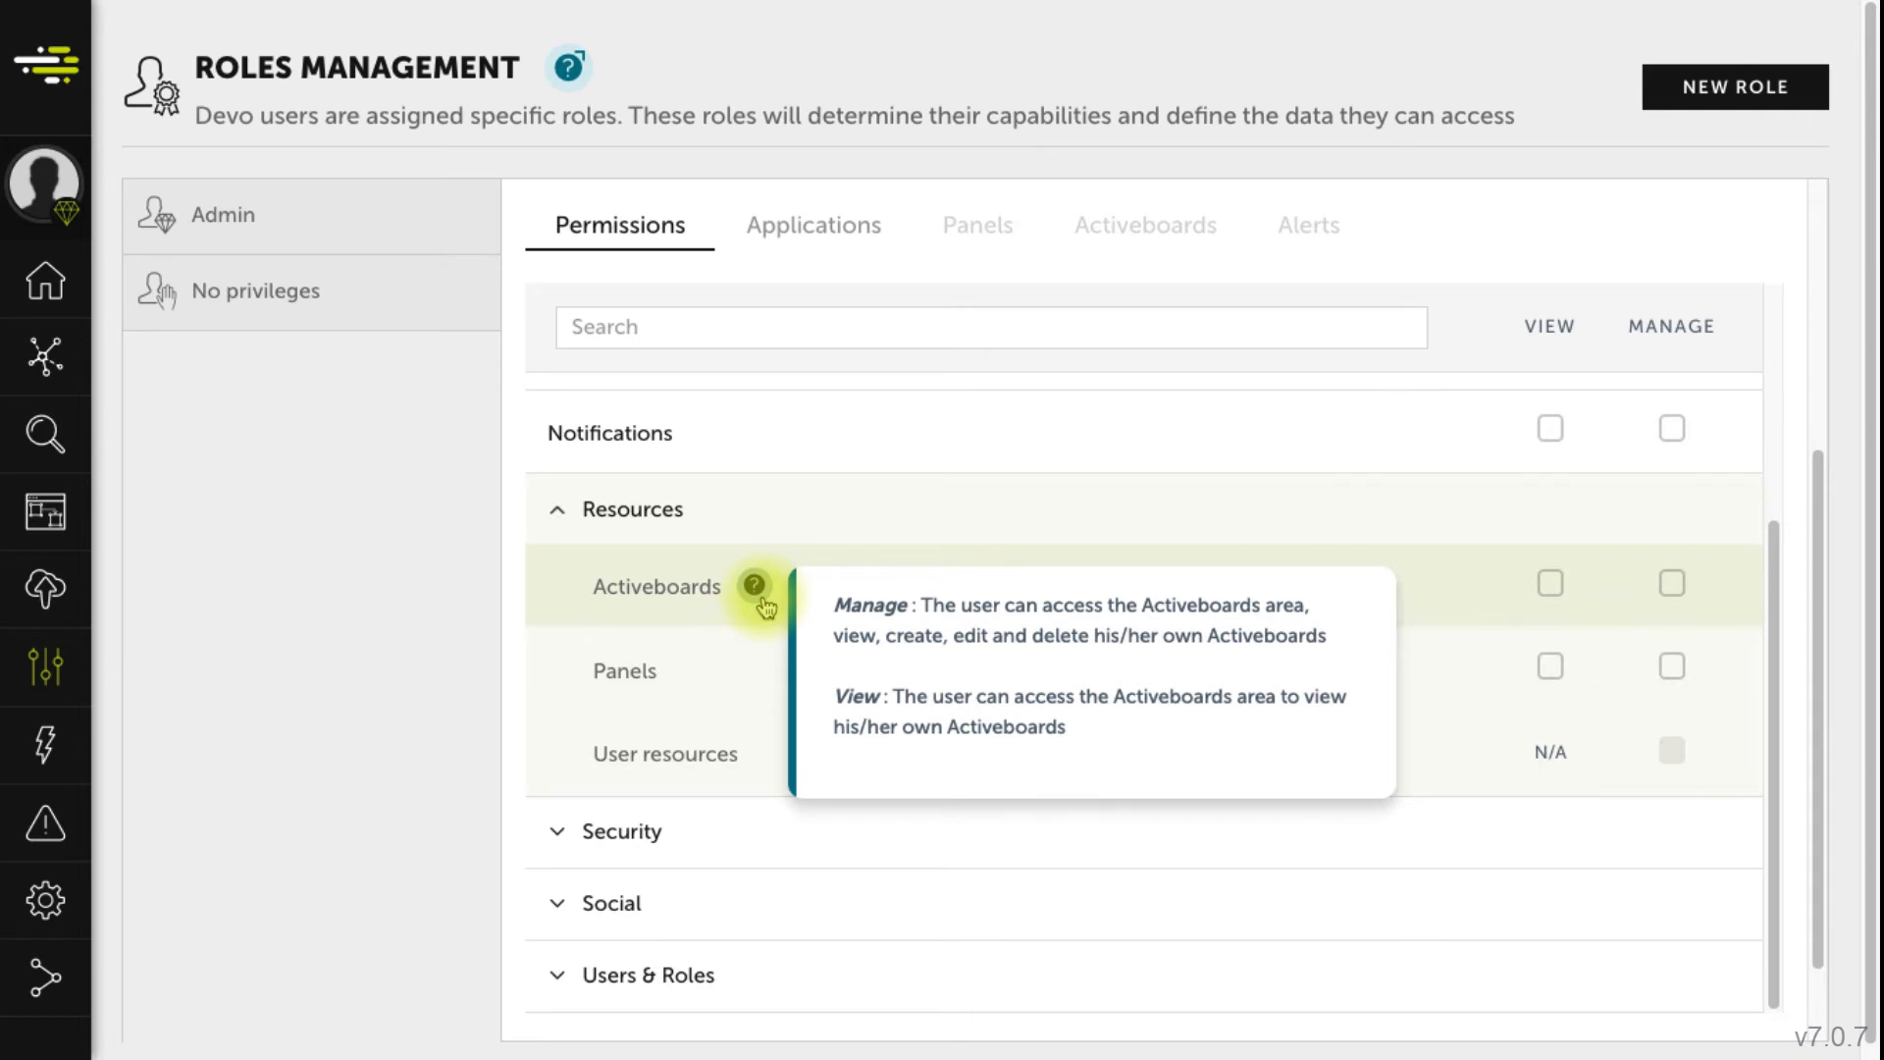
pyautogui.click(1550, 585)
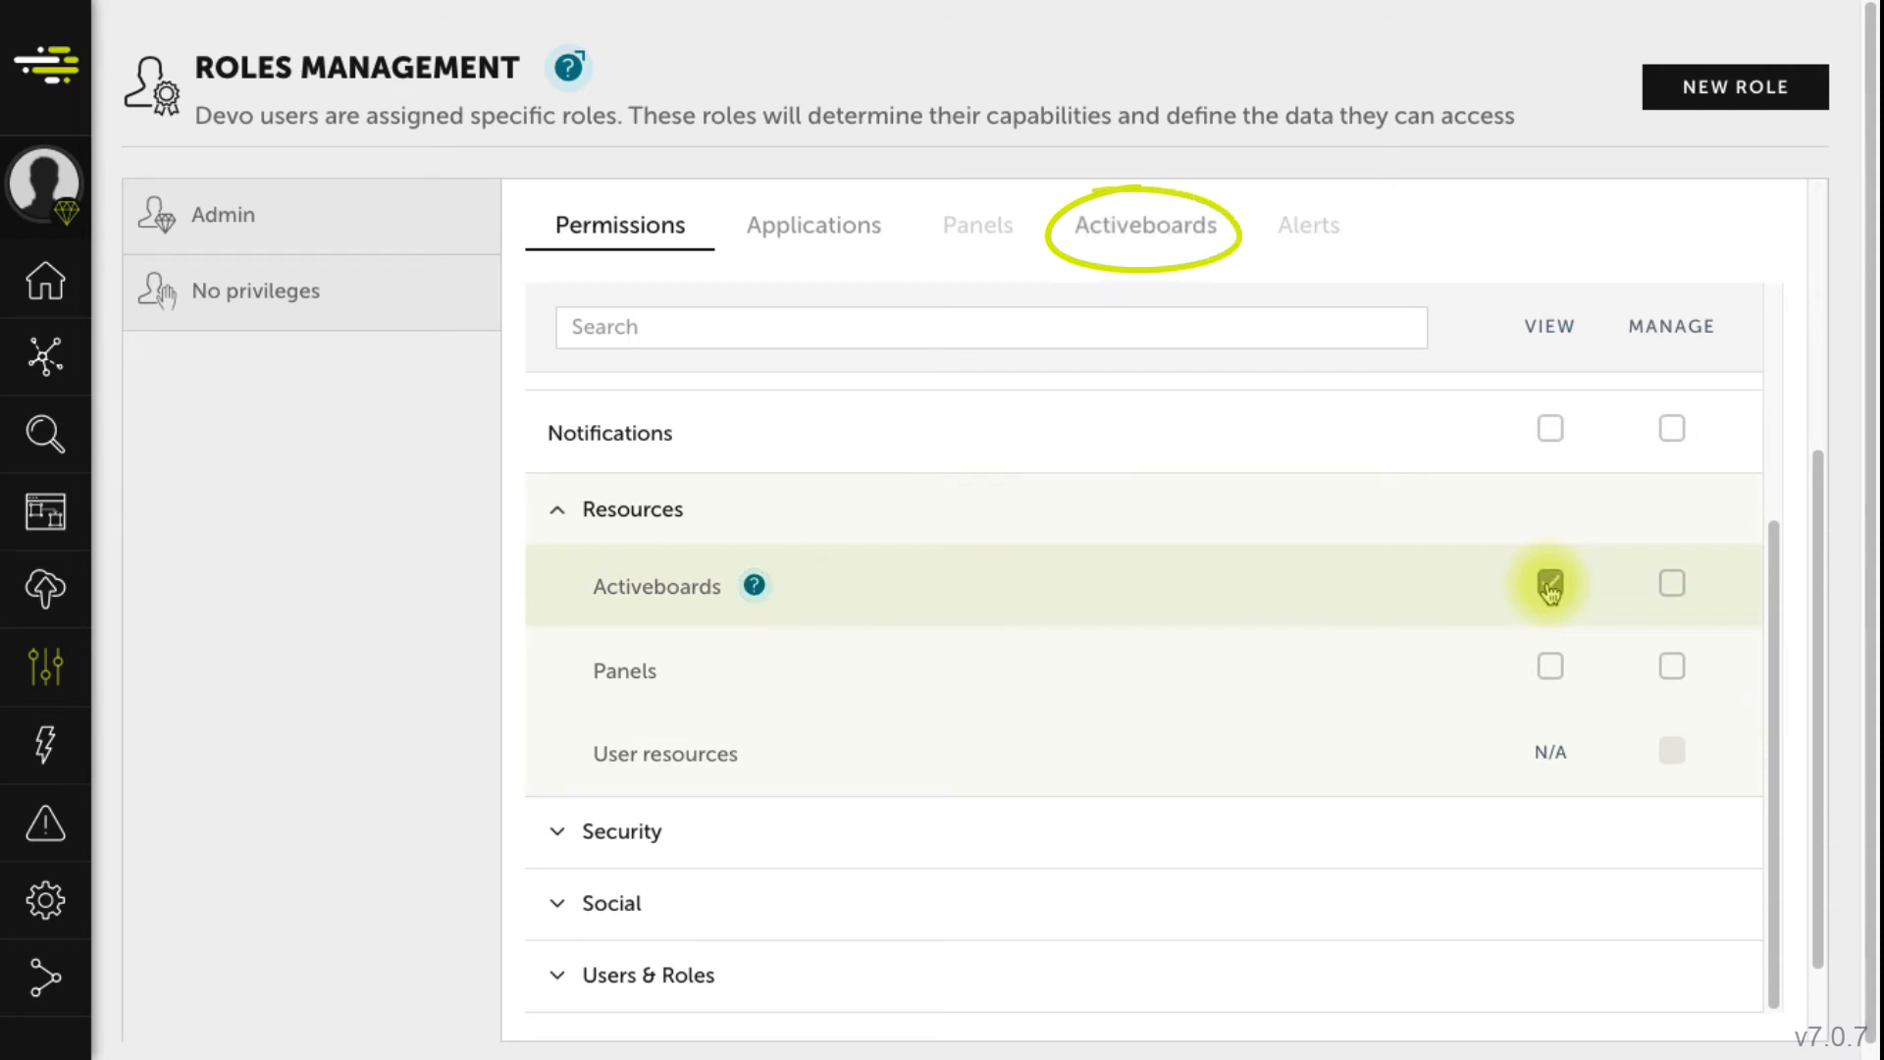
pyautogui.click(1145, 227)
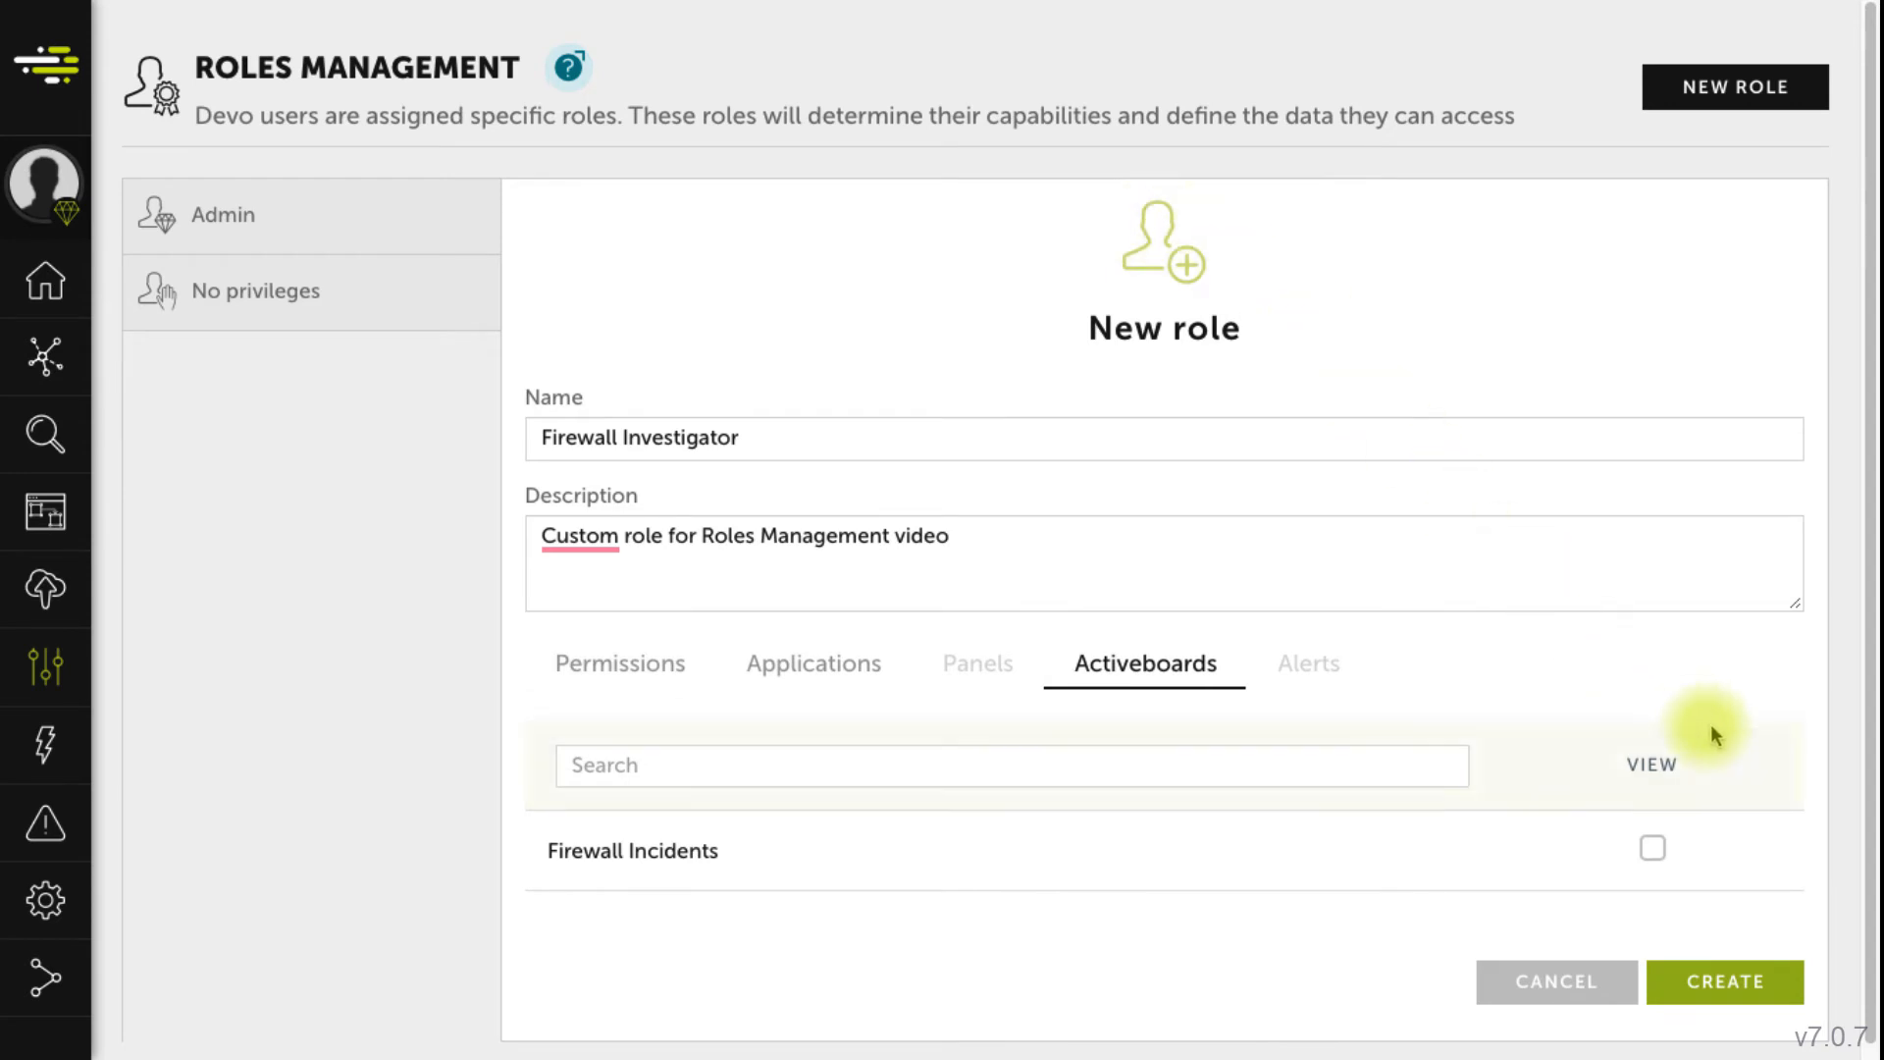
# - Tick View for the Firewall Incidents activeboard, then go back to the Permissions categories
pyautogui.moveTo(1871, 777); pyautogui.dragTo(1876, 853)
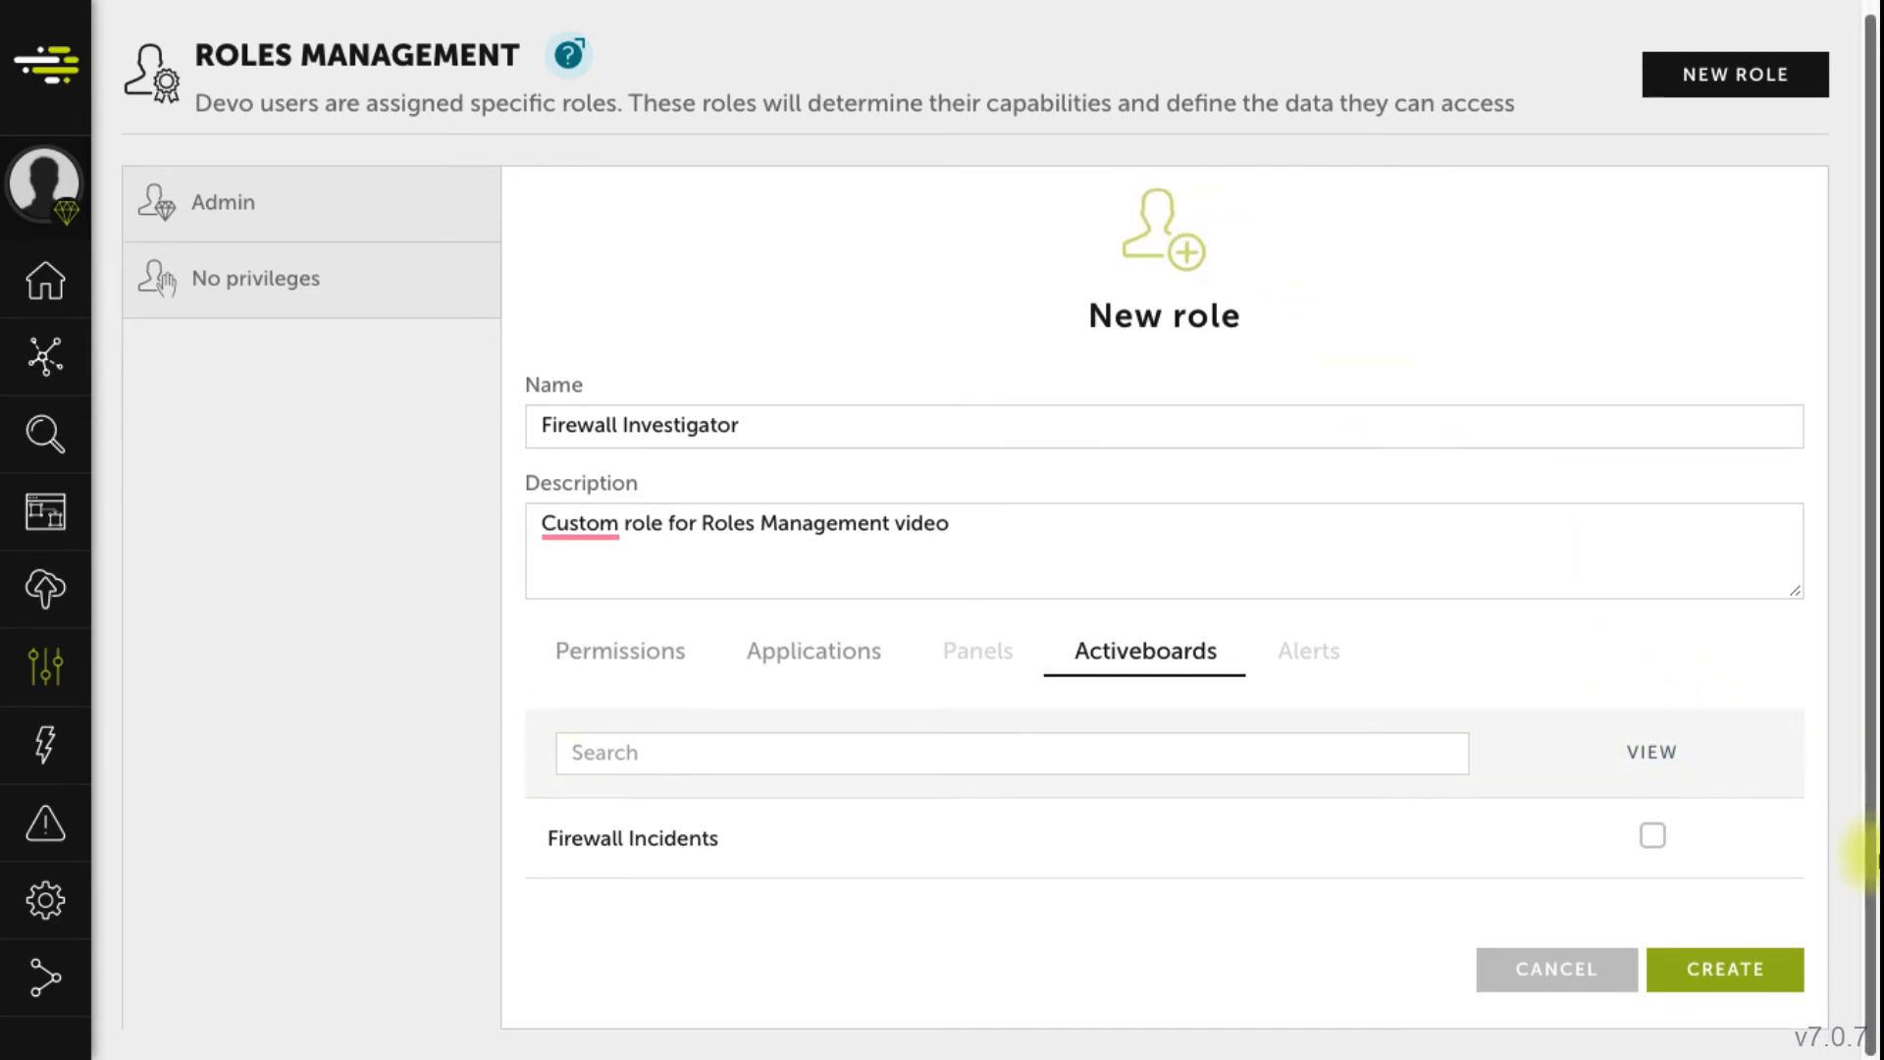
pyautogui.click(1655, 840)
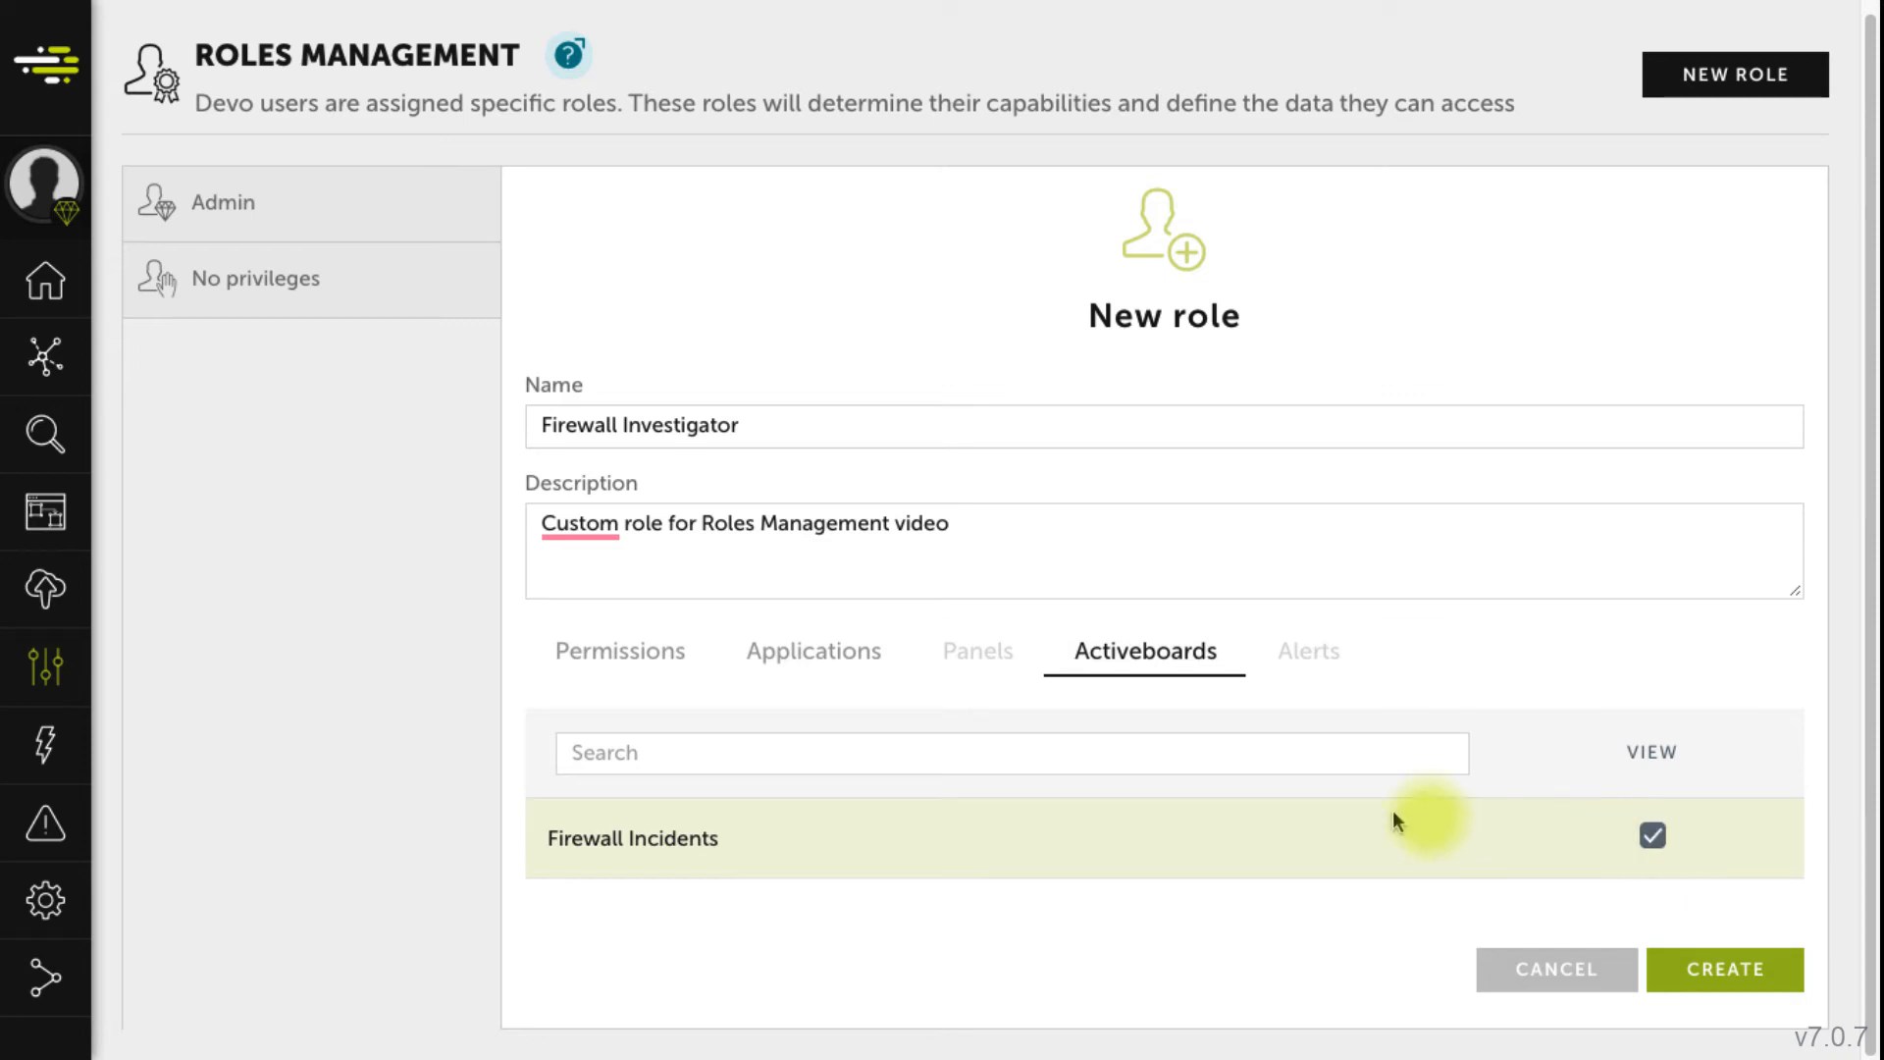
pyautogui.click(624, 650)
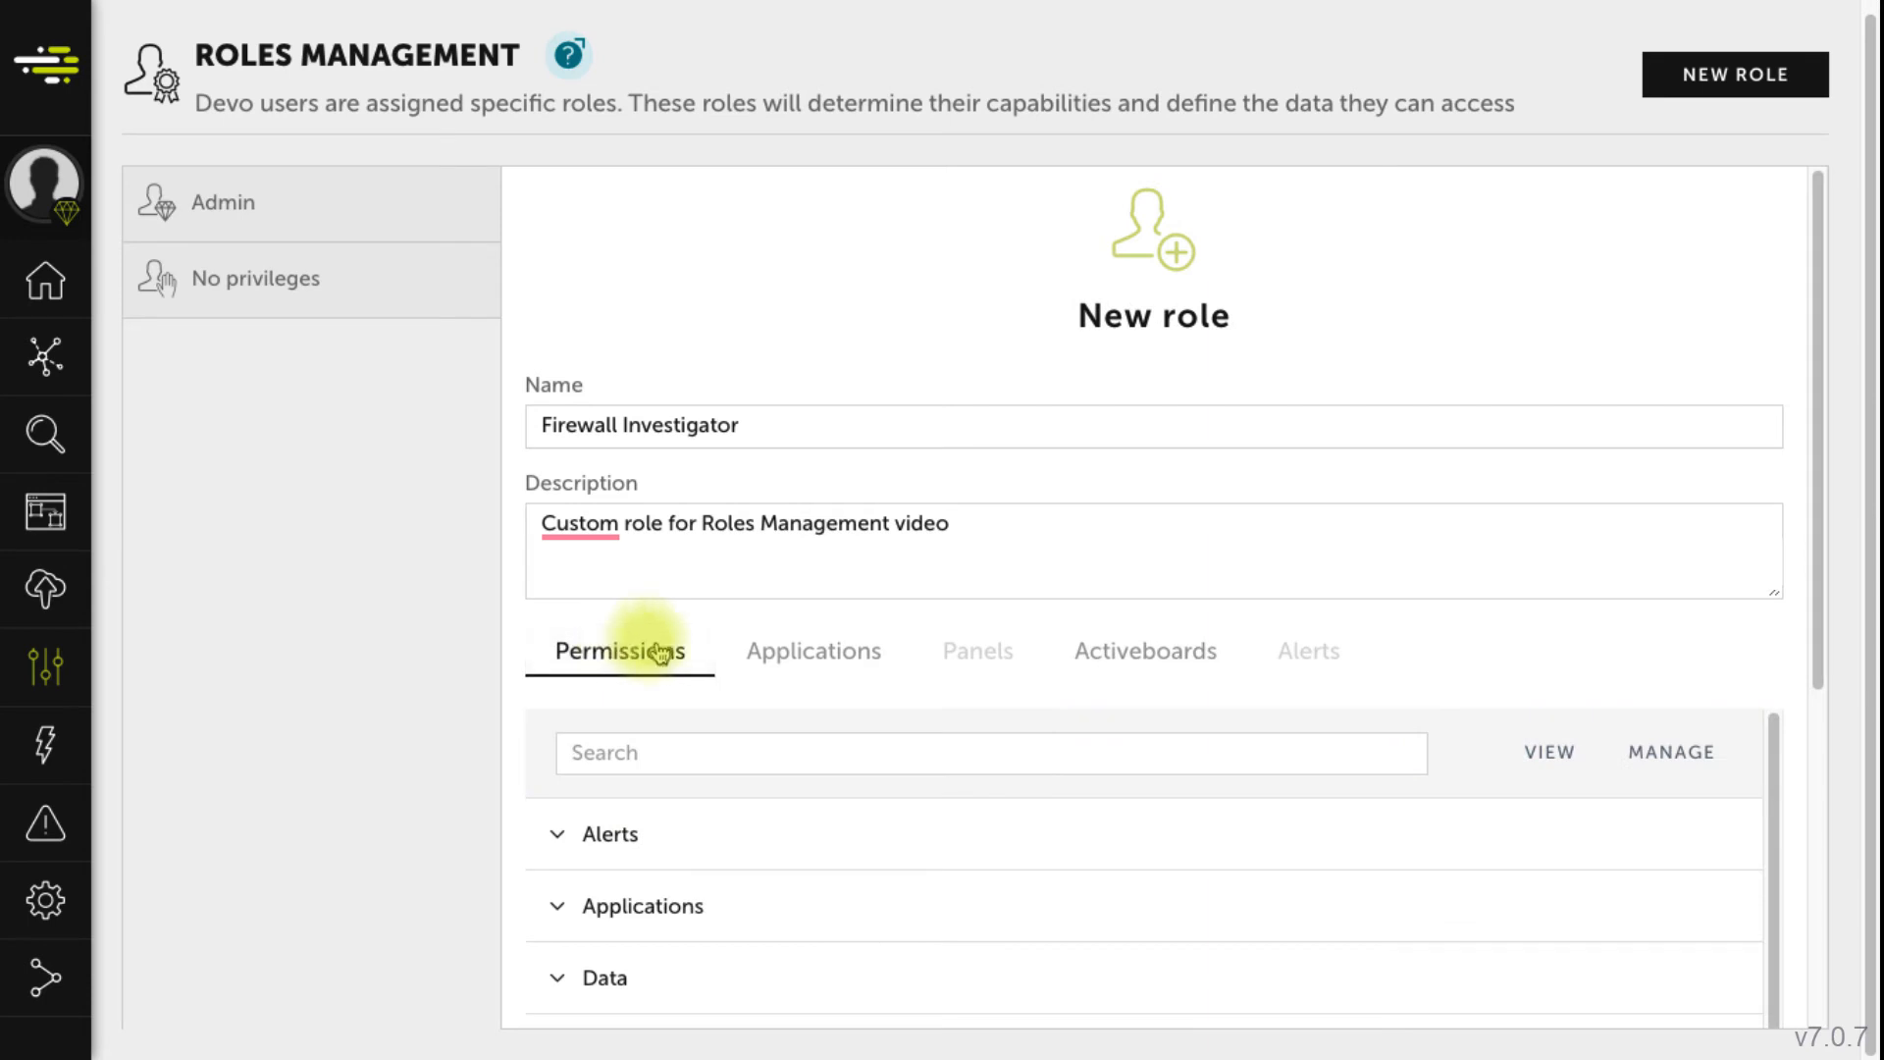
# - Under Data search, grant View on Finders and choose Firewalls as the default finder
pyautogui.moveTo(1810, 653); pyautogui.dragTo(1792, 944)
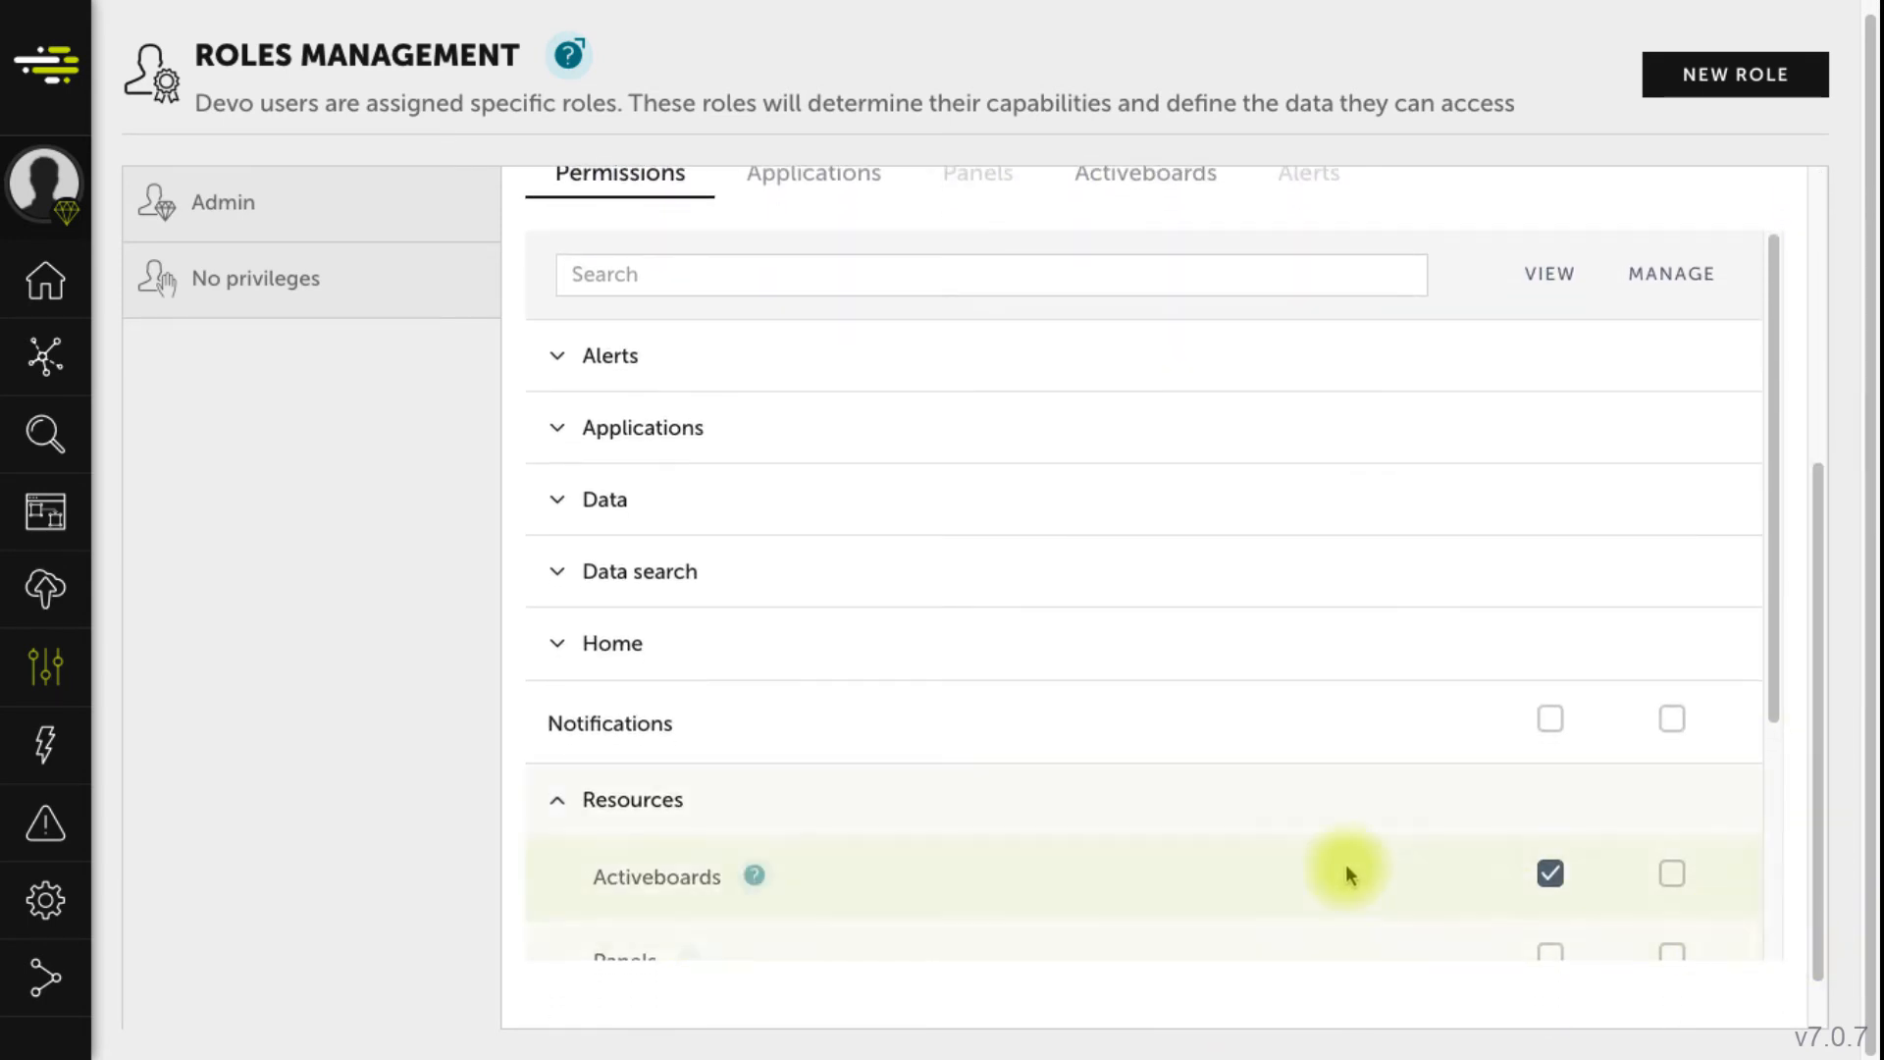
pyautogui.click(559, 802)
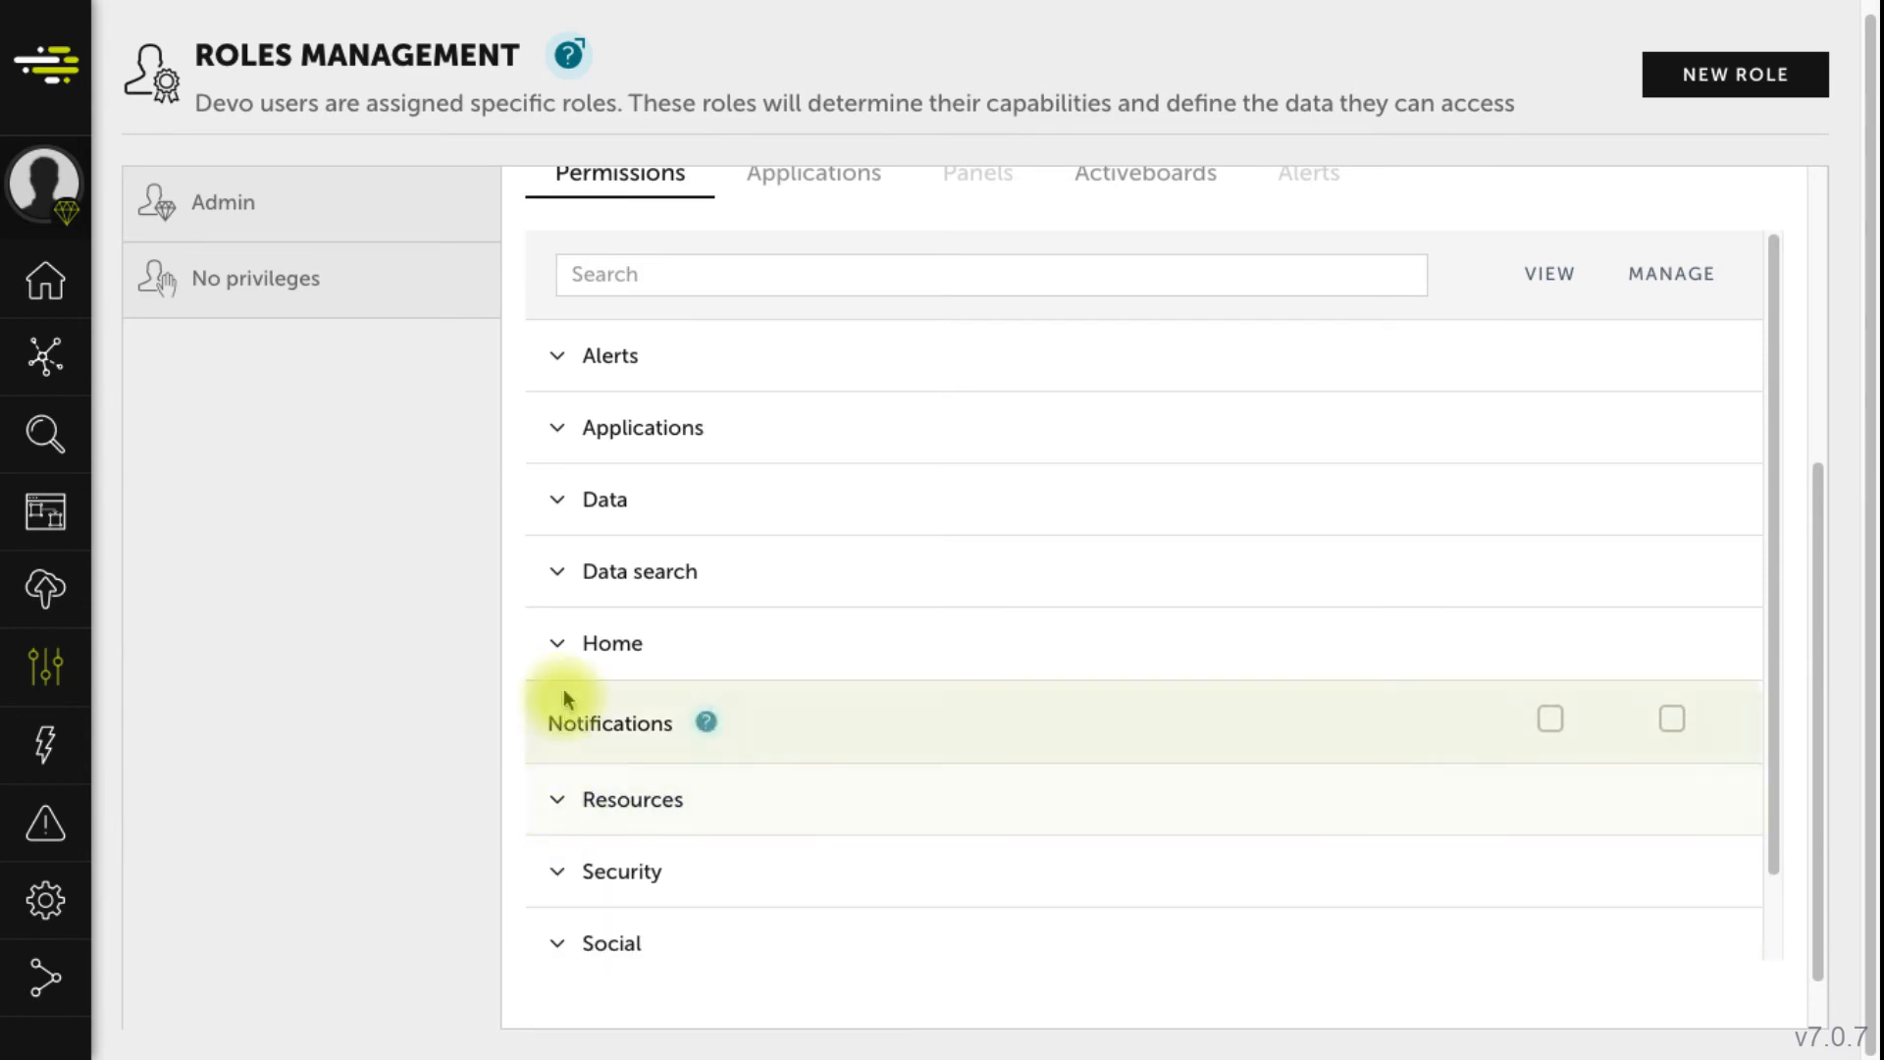
pyautogui.click(550, 569)
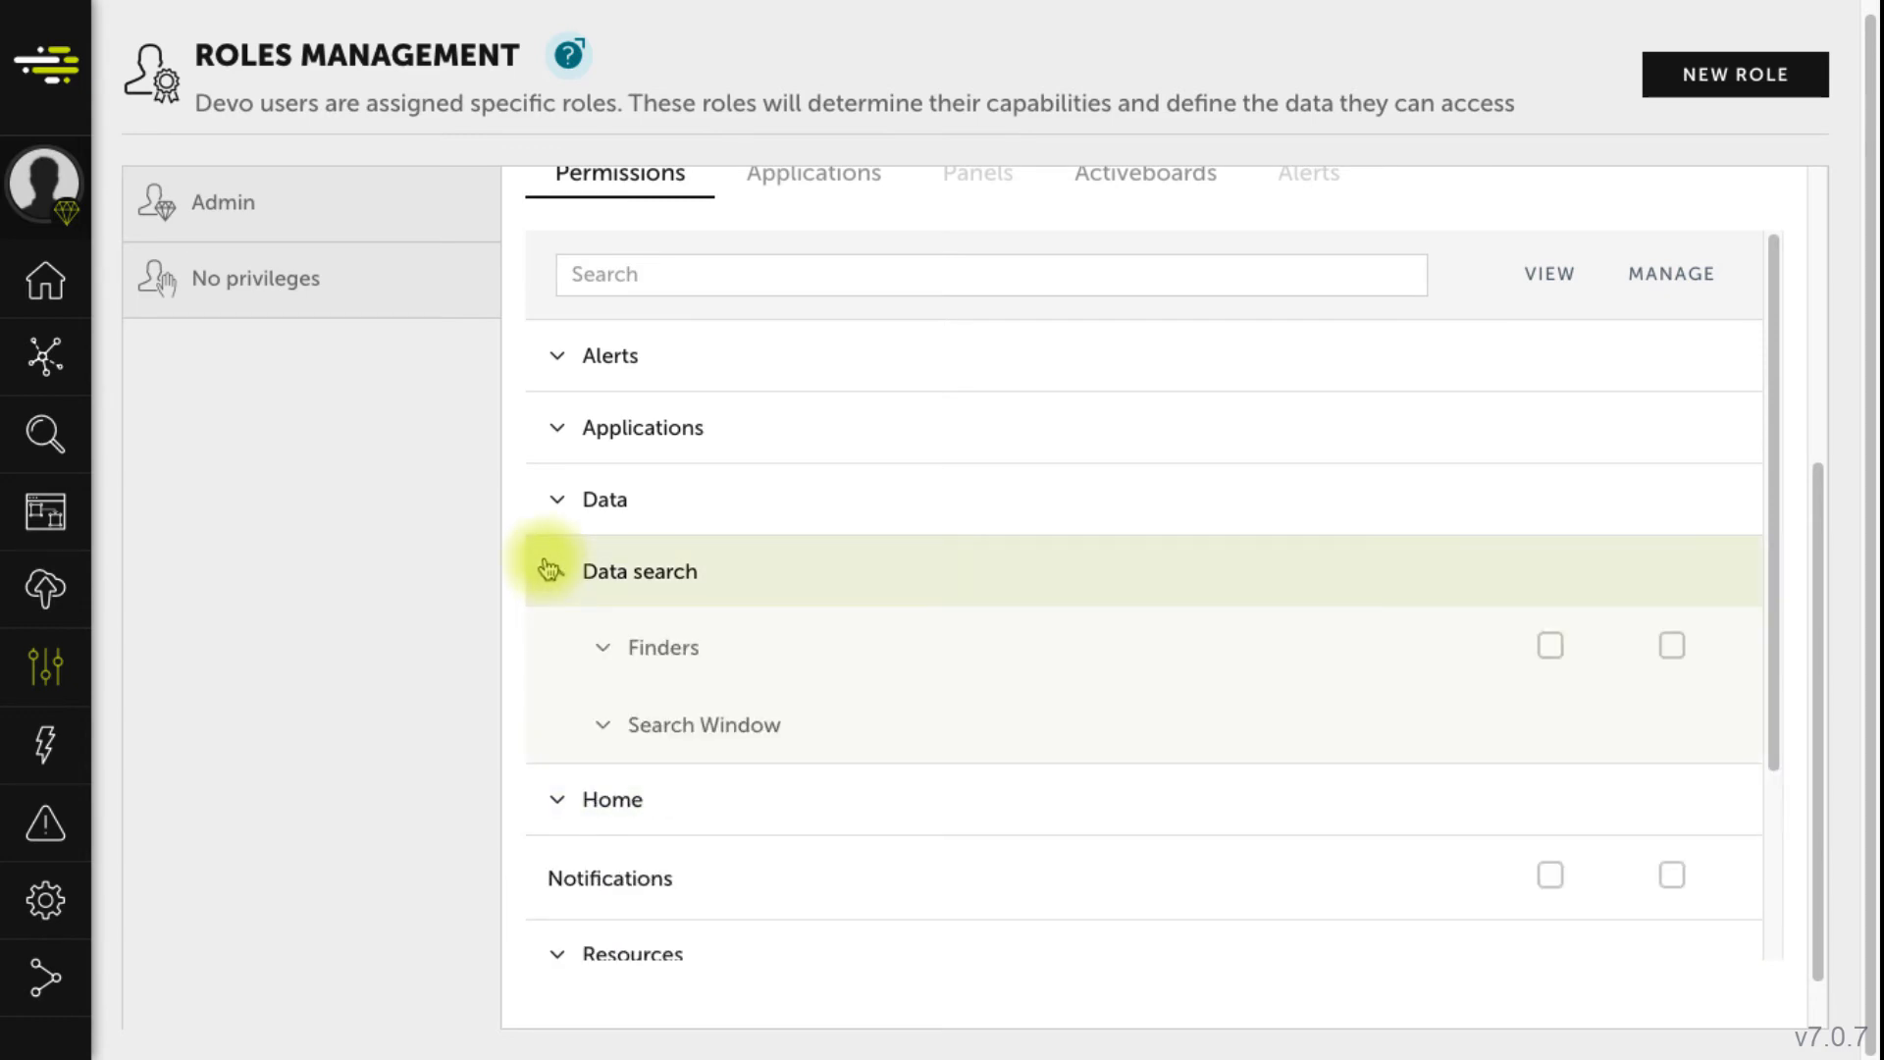
pyautogui.moveTo(592, 653)
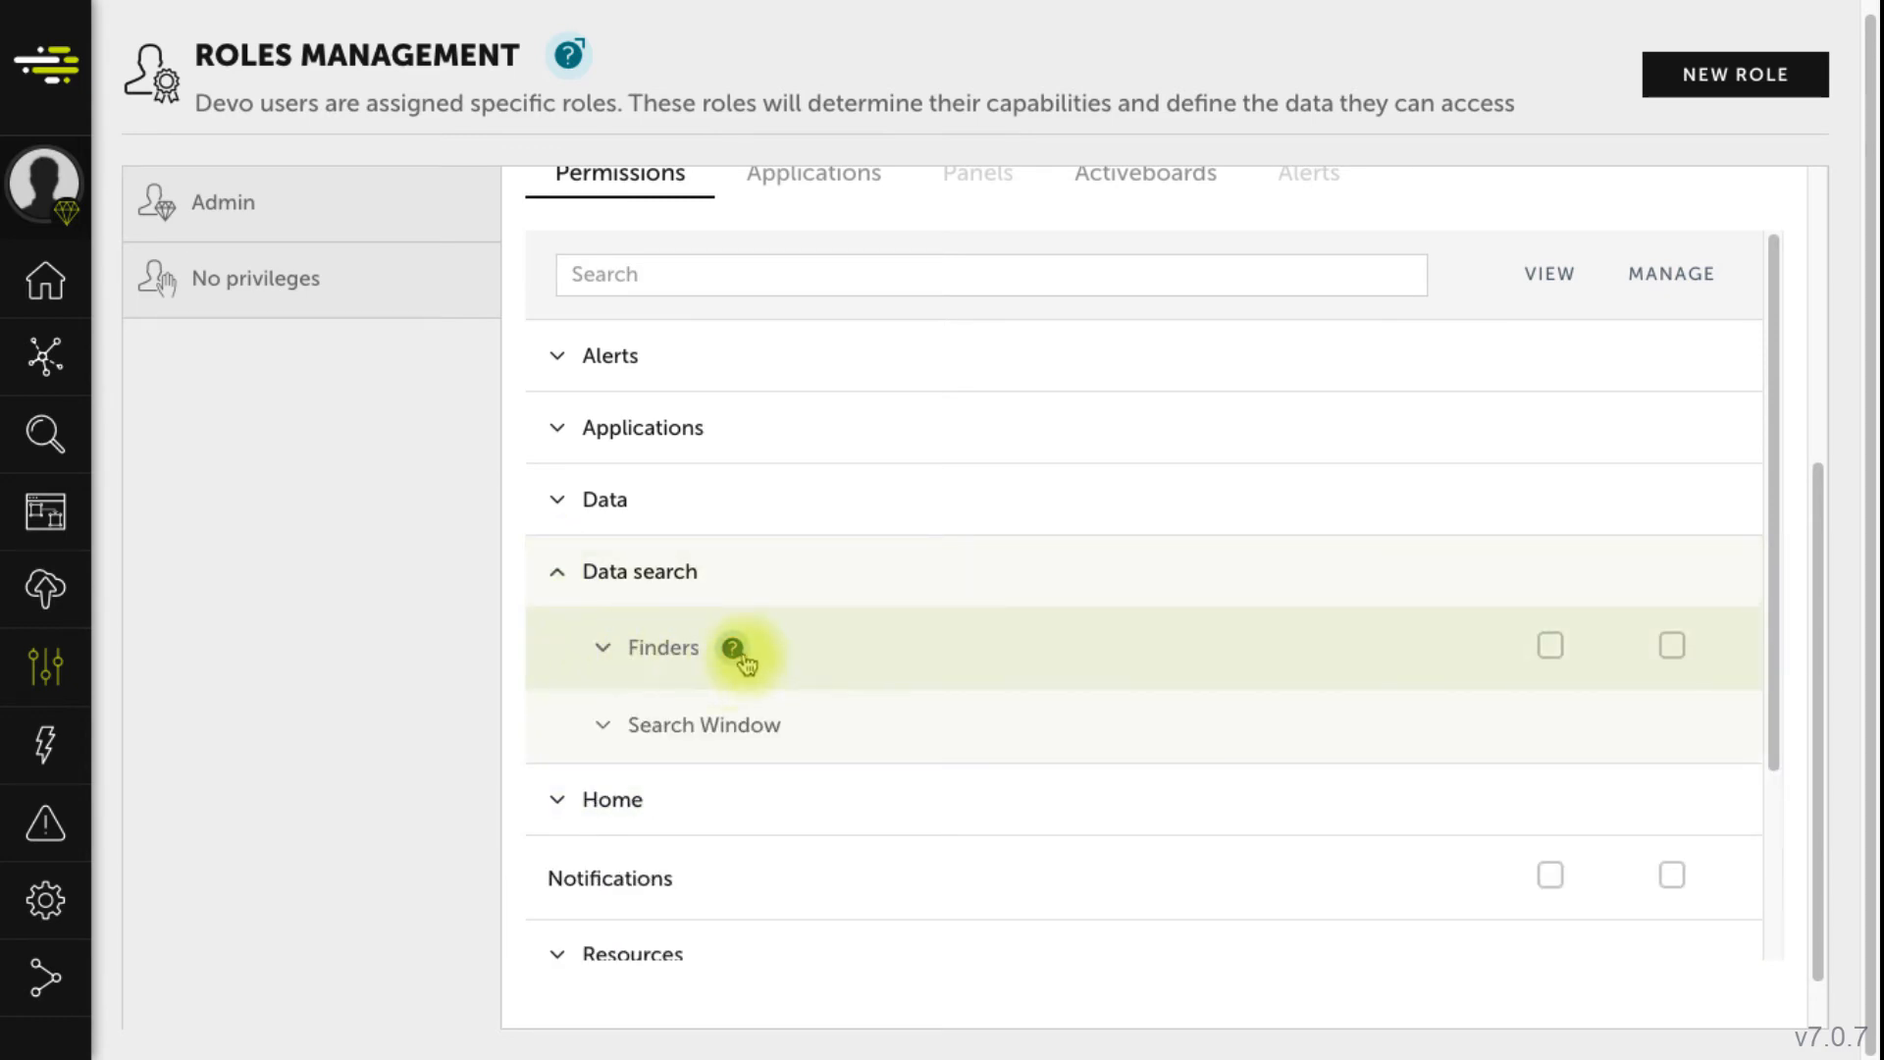
pyautogui.moveTo(743, 659)
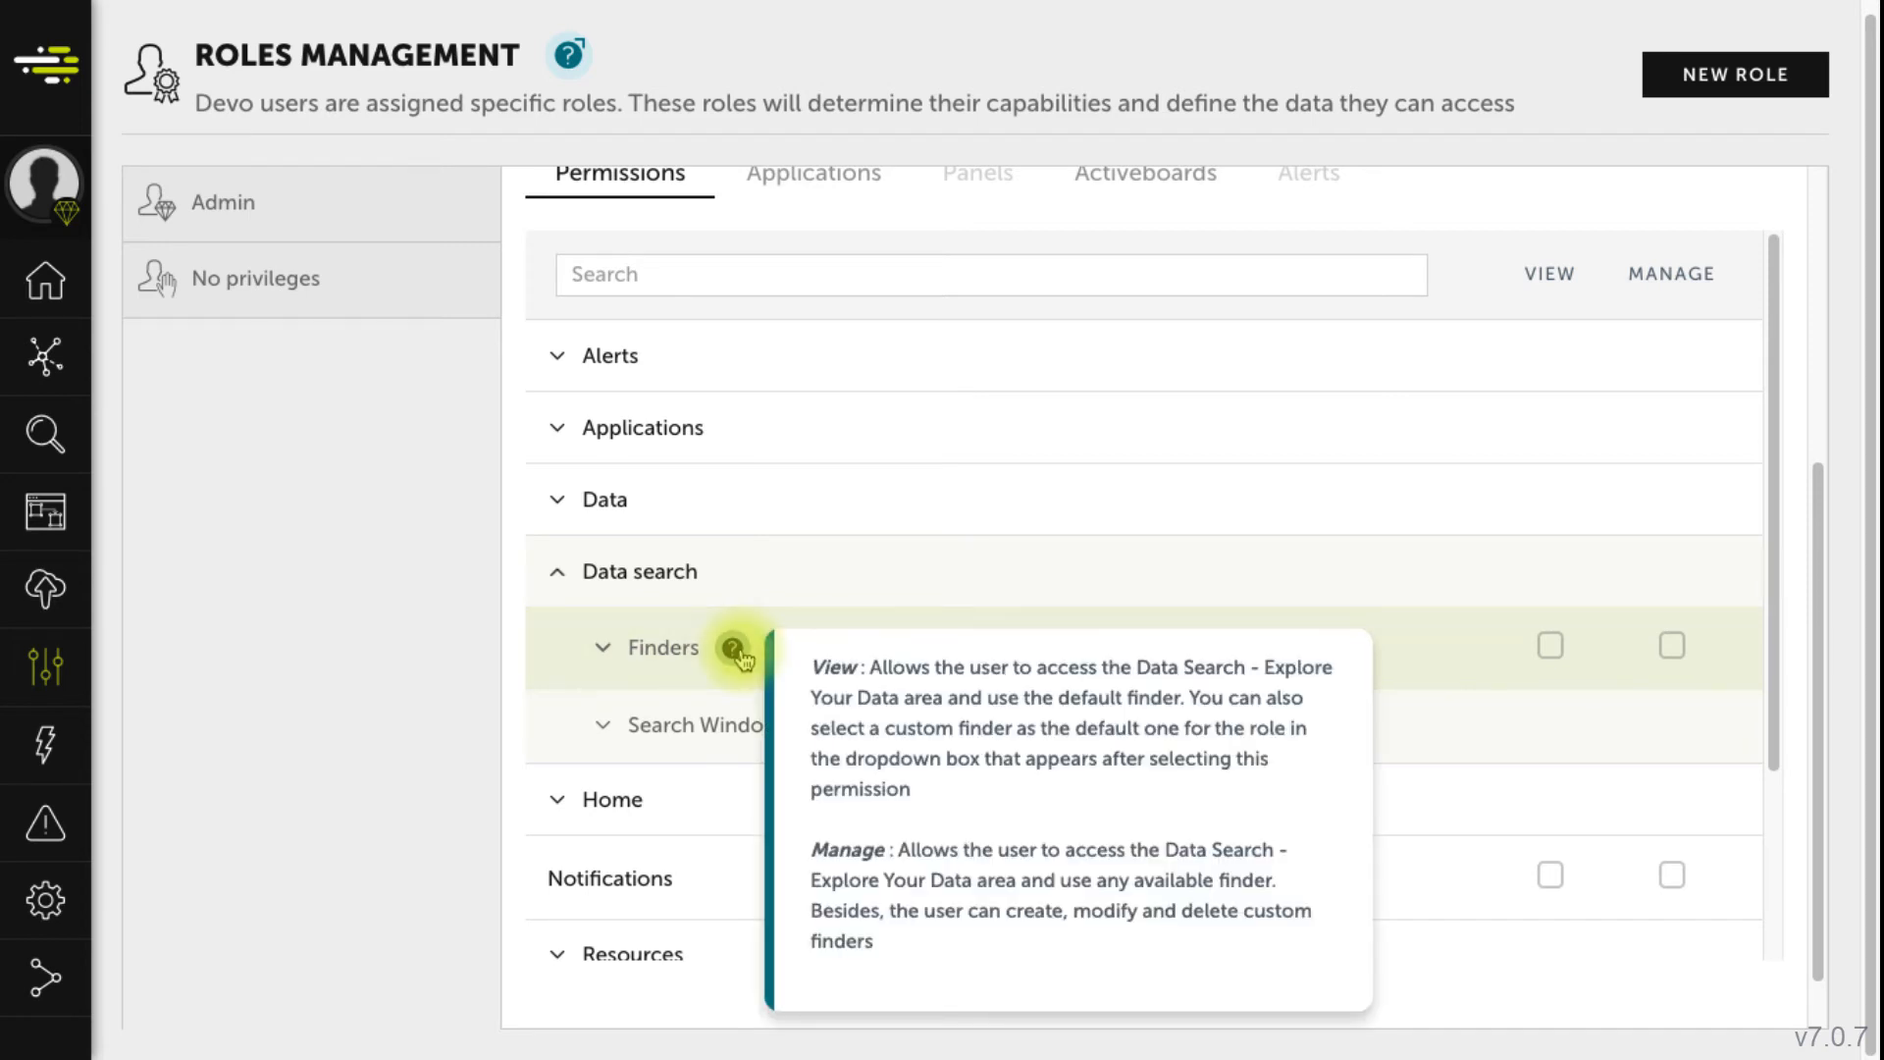
pyautogui.click(1550, 647)
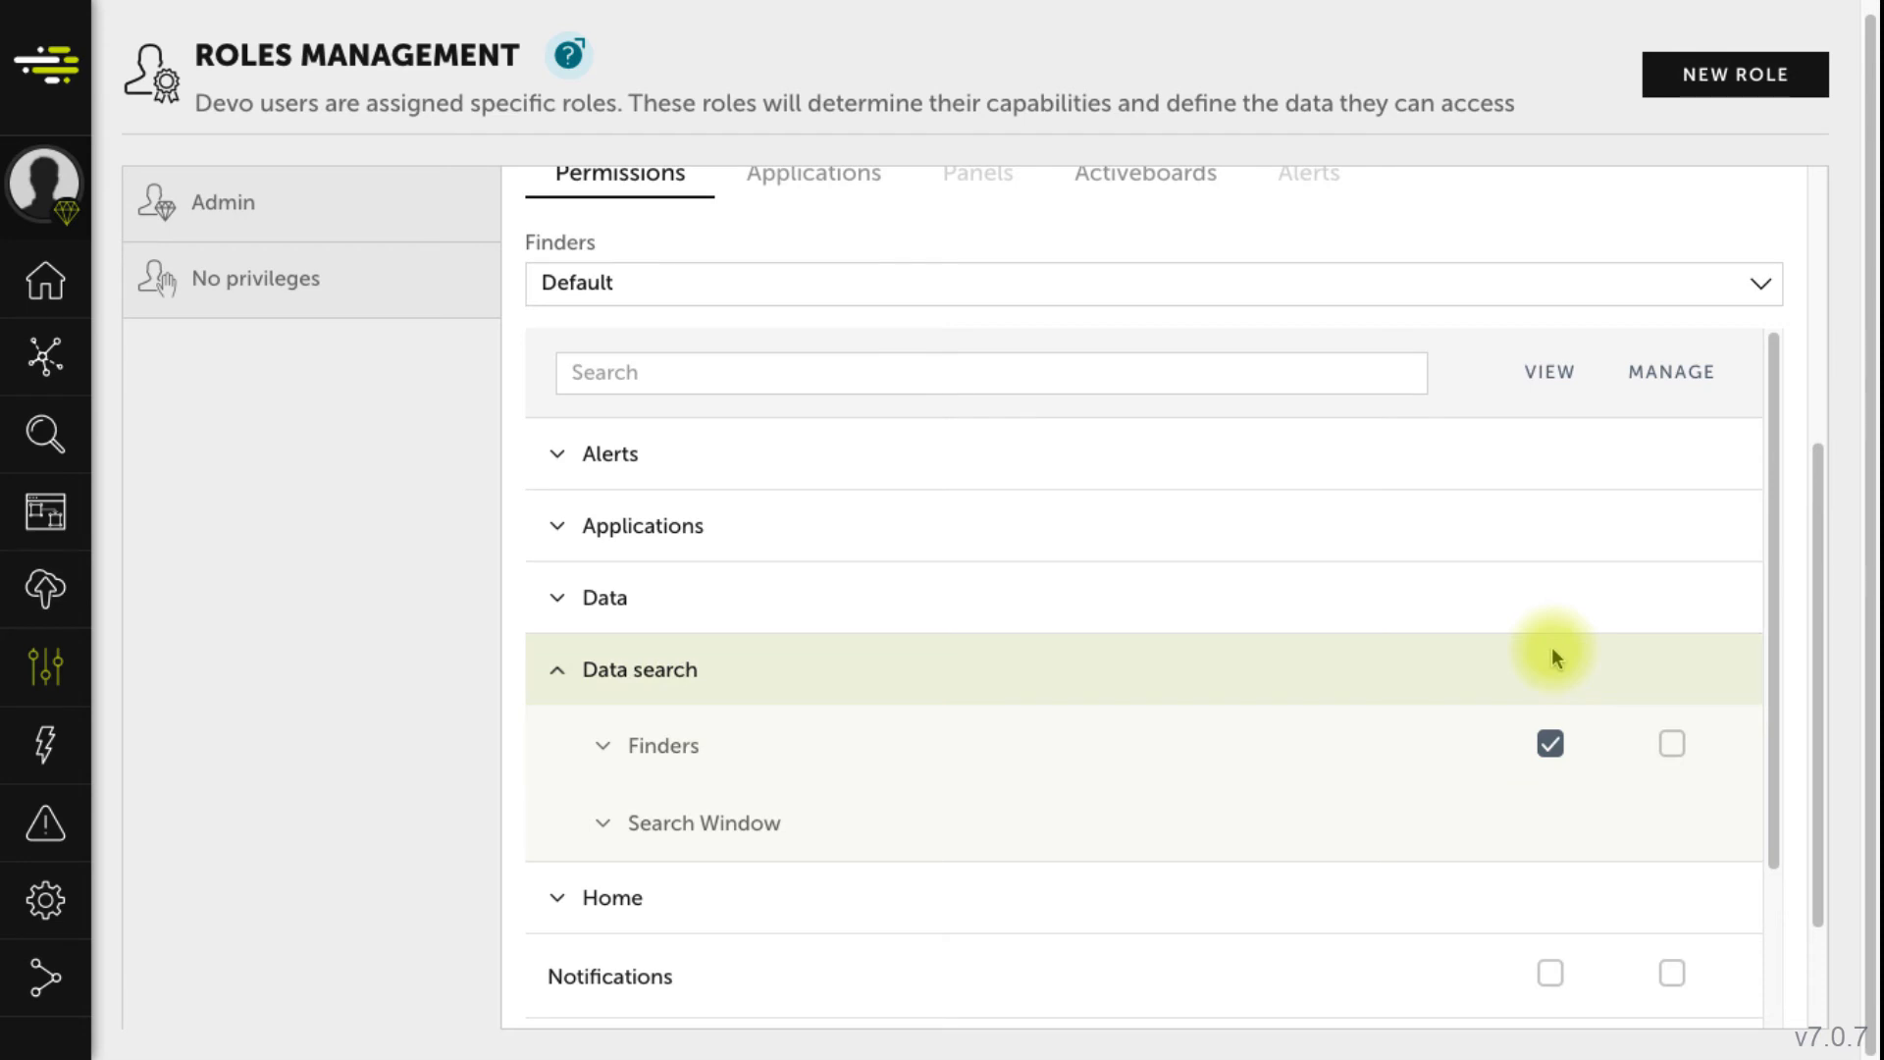
pyautogui.click(1430, 284)
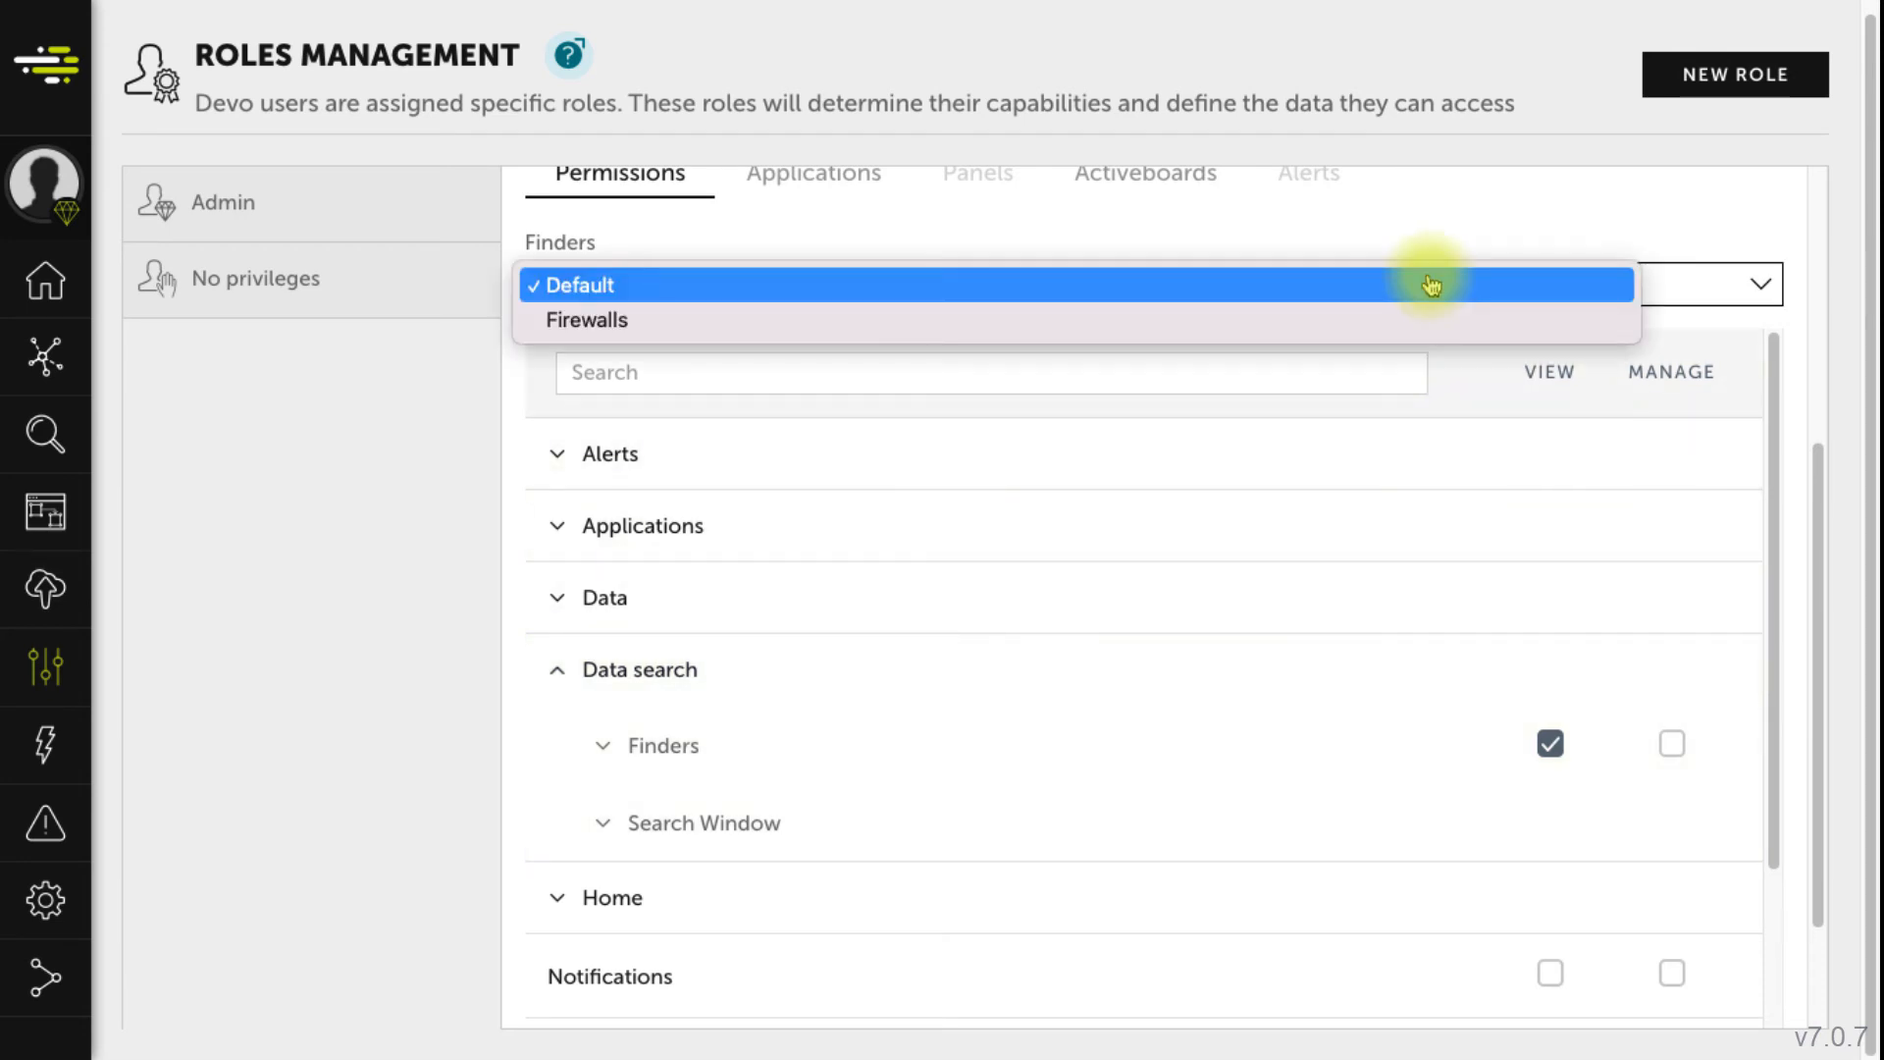
pyautogui.click(1423, 320)
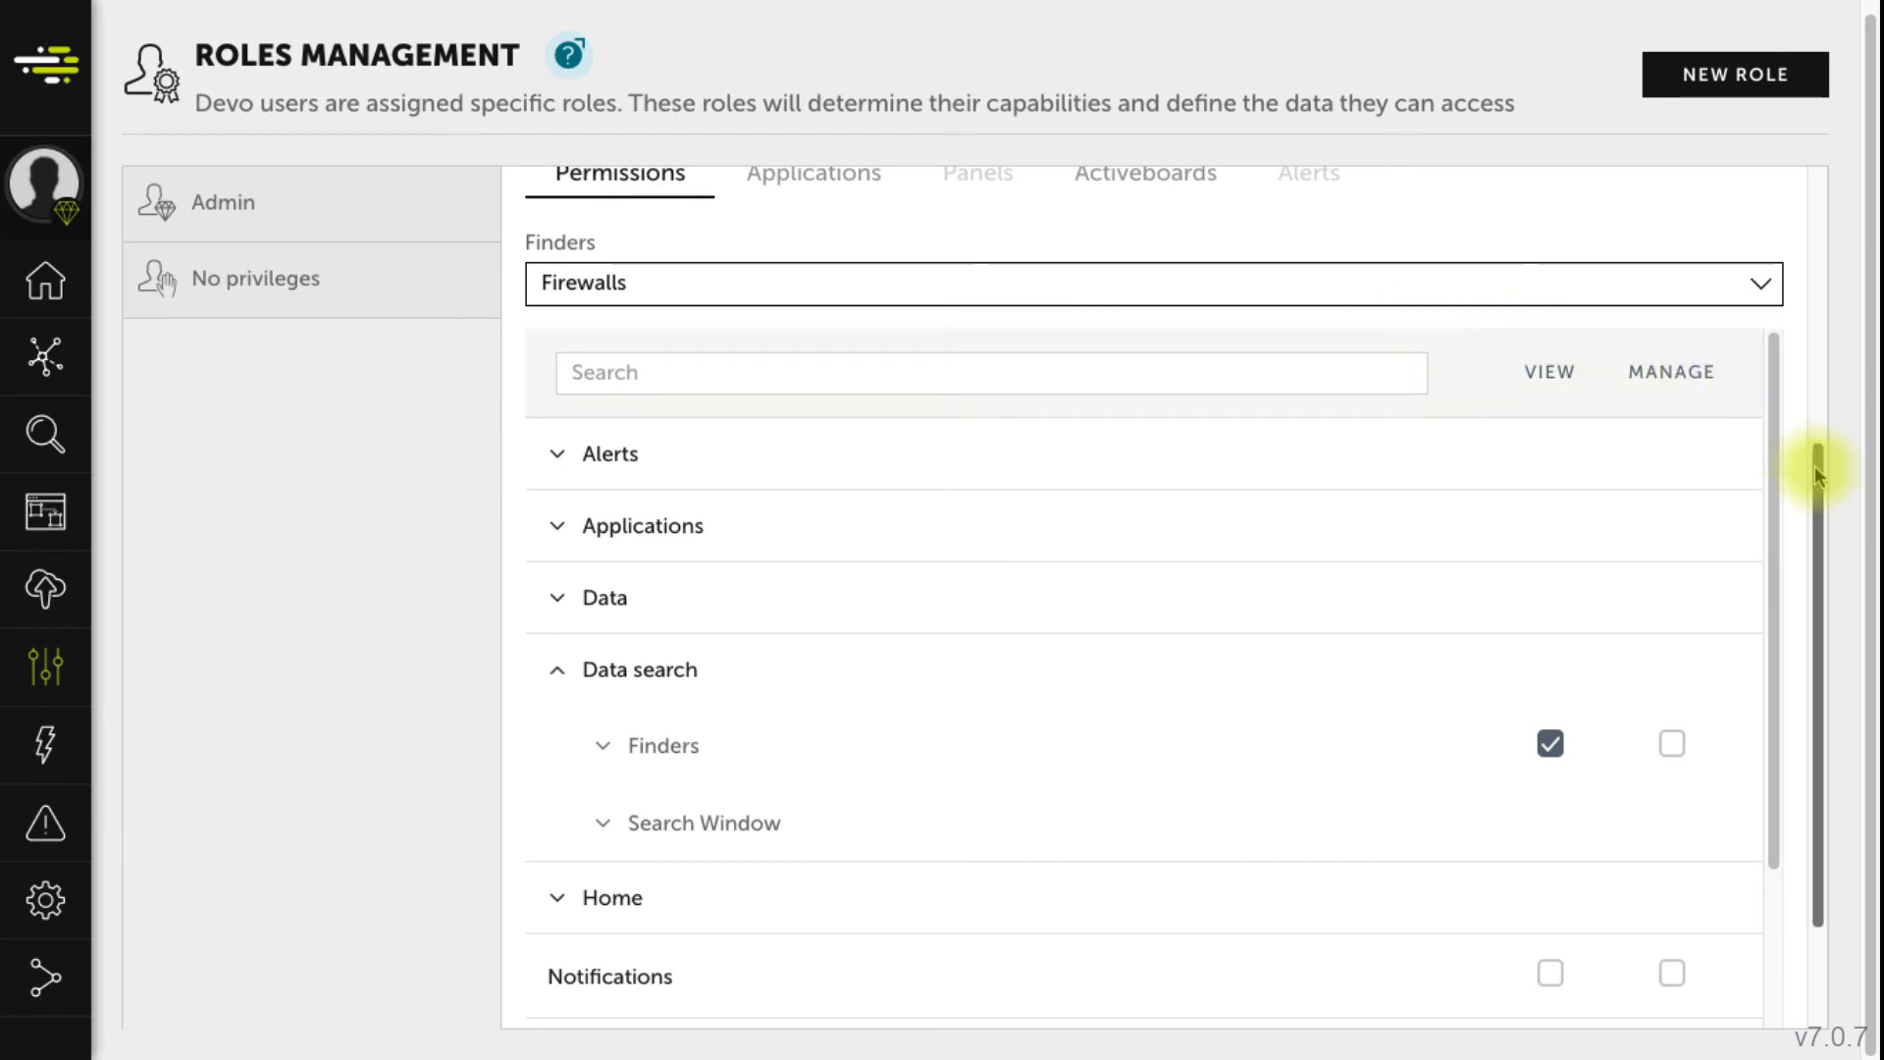
pyautogui.moveTo(1816, 463); pyautogui.dragTo(1802, 418)
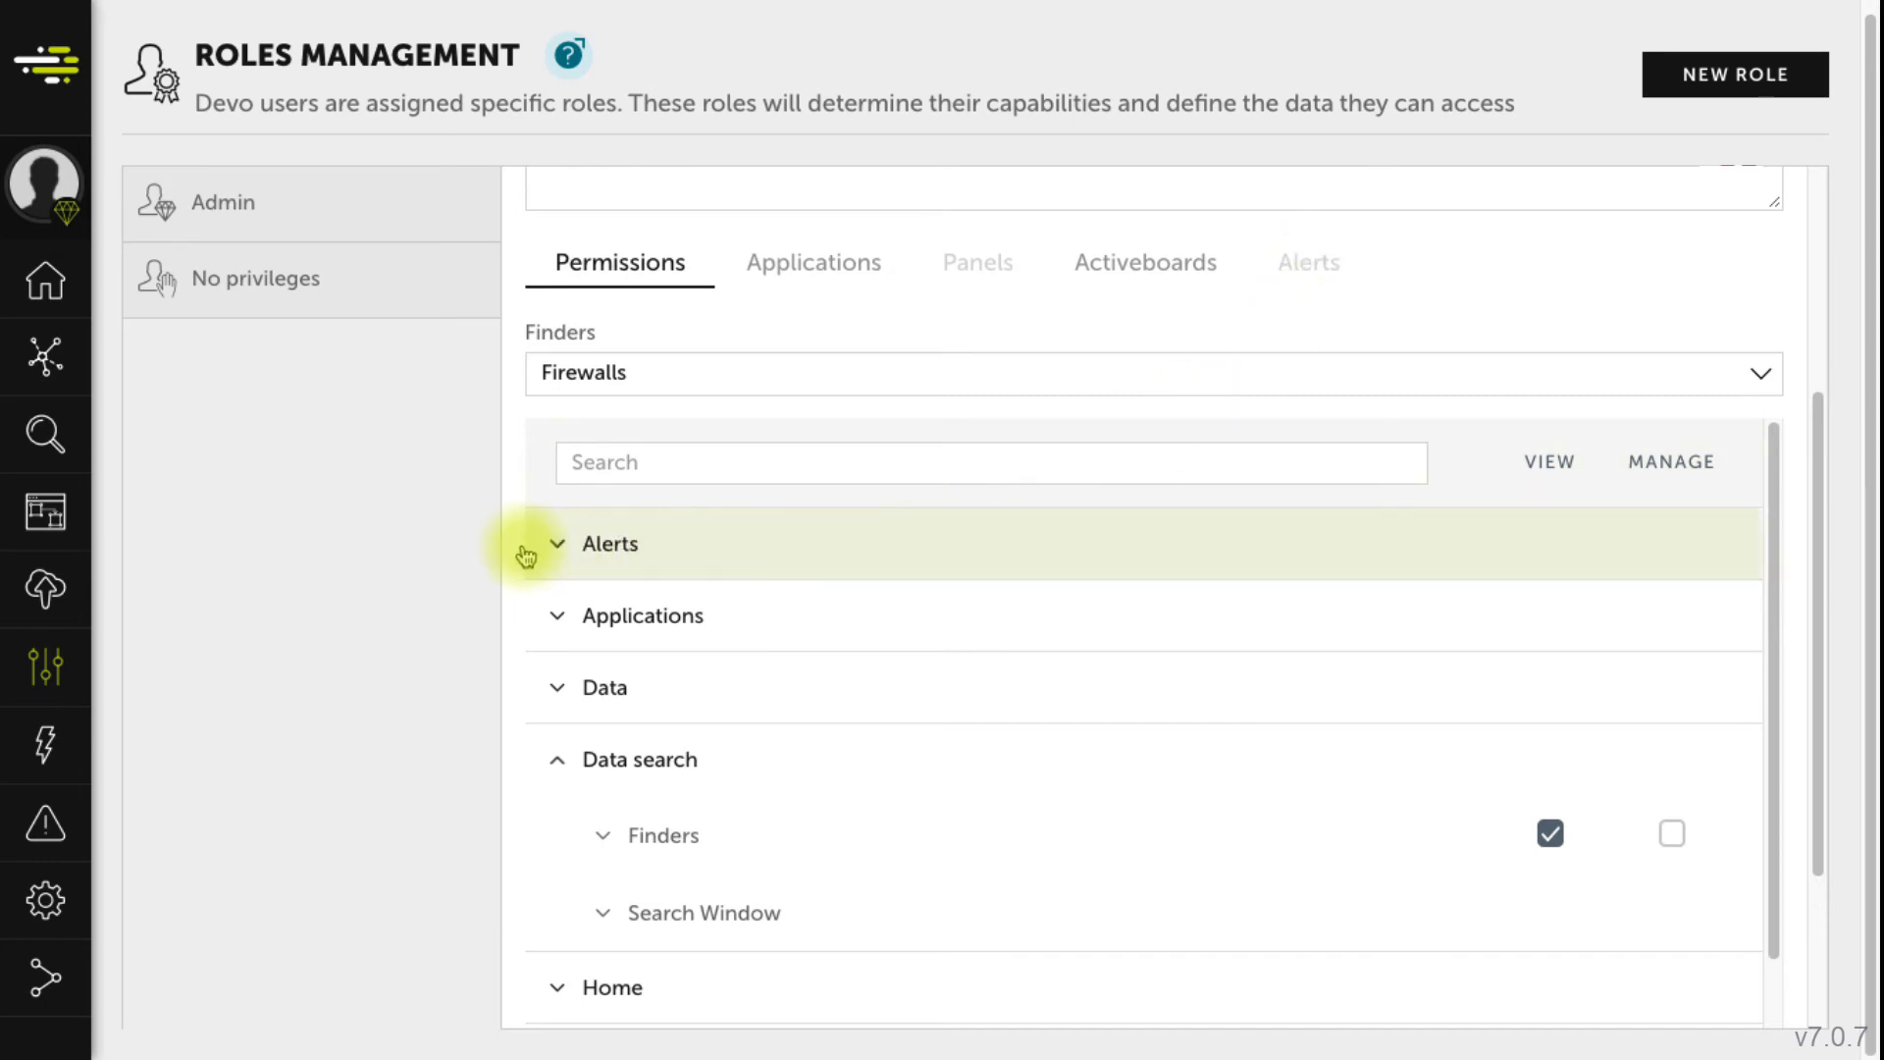
# - Under Alerts, tick Manage for Alert configuration
pyautogui.click(560, 548)
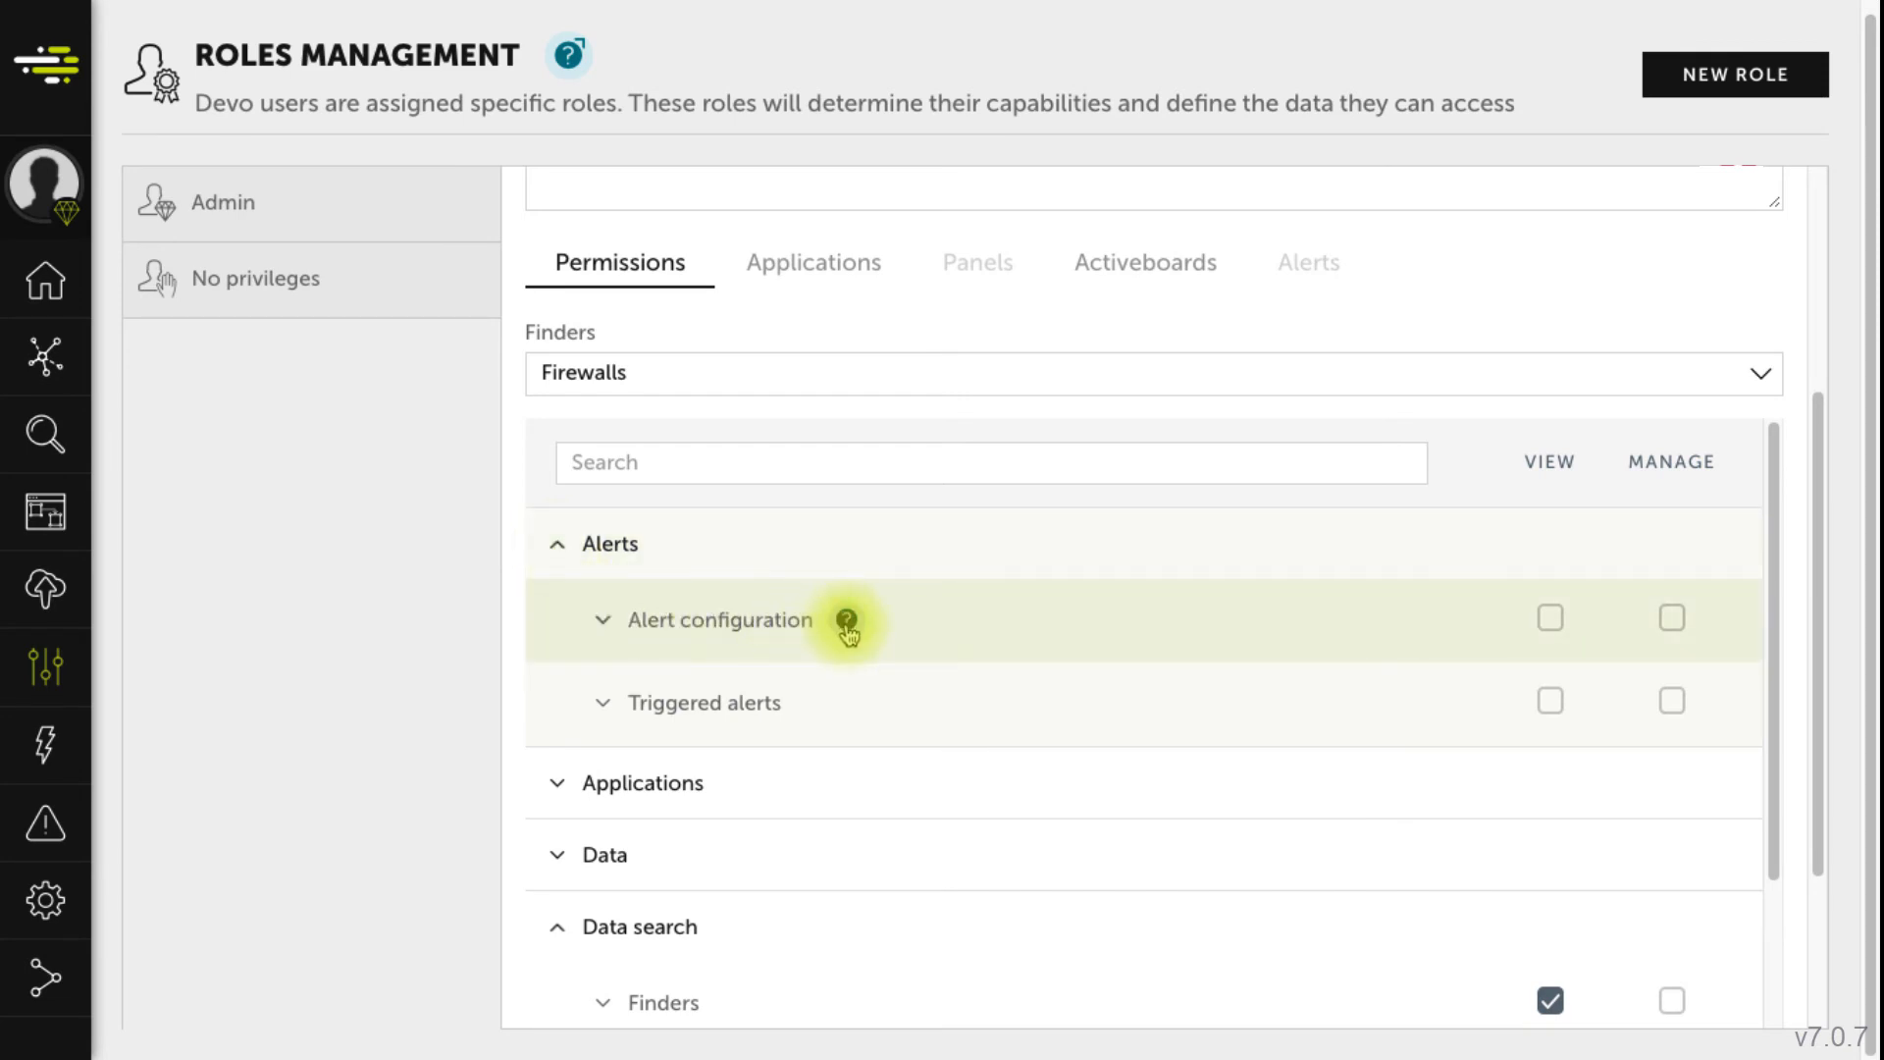
pyautogui.moveTo(847, 629)
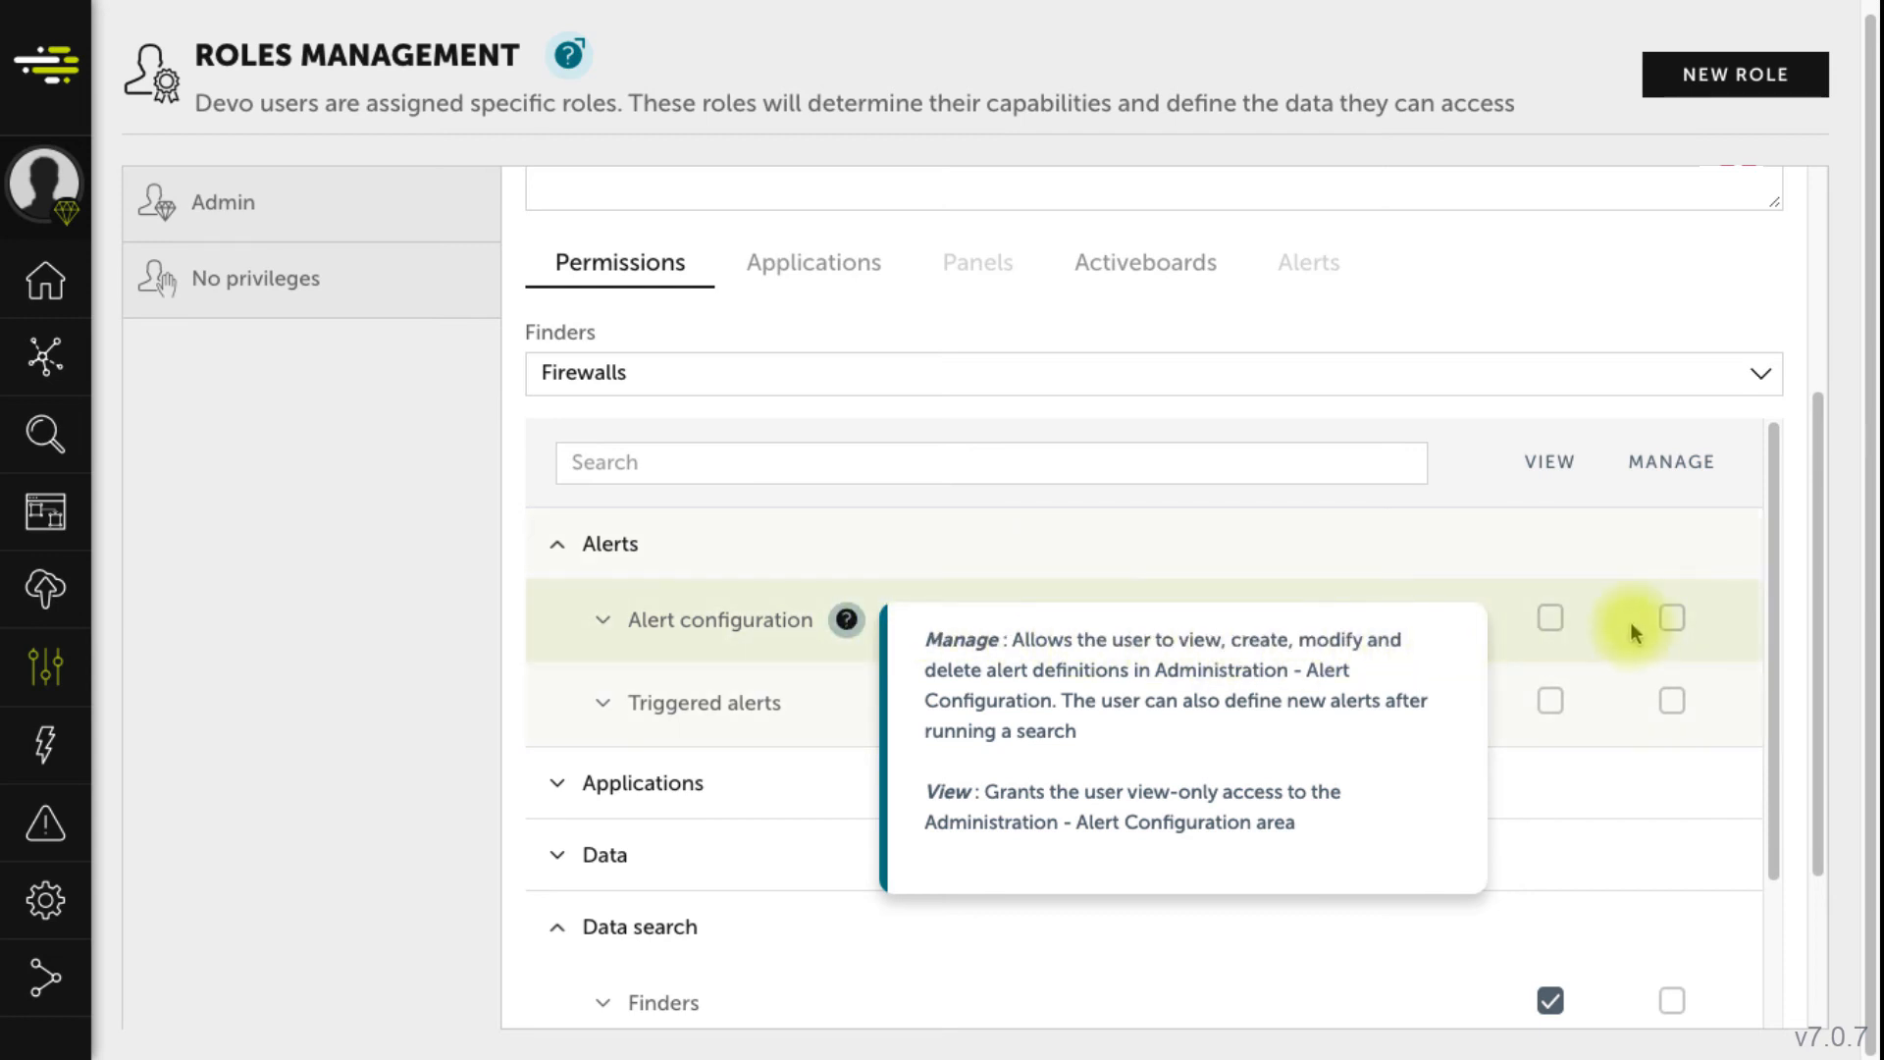
pyautogui.click(1673, 620)
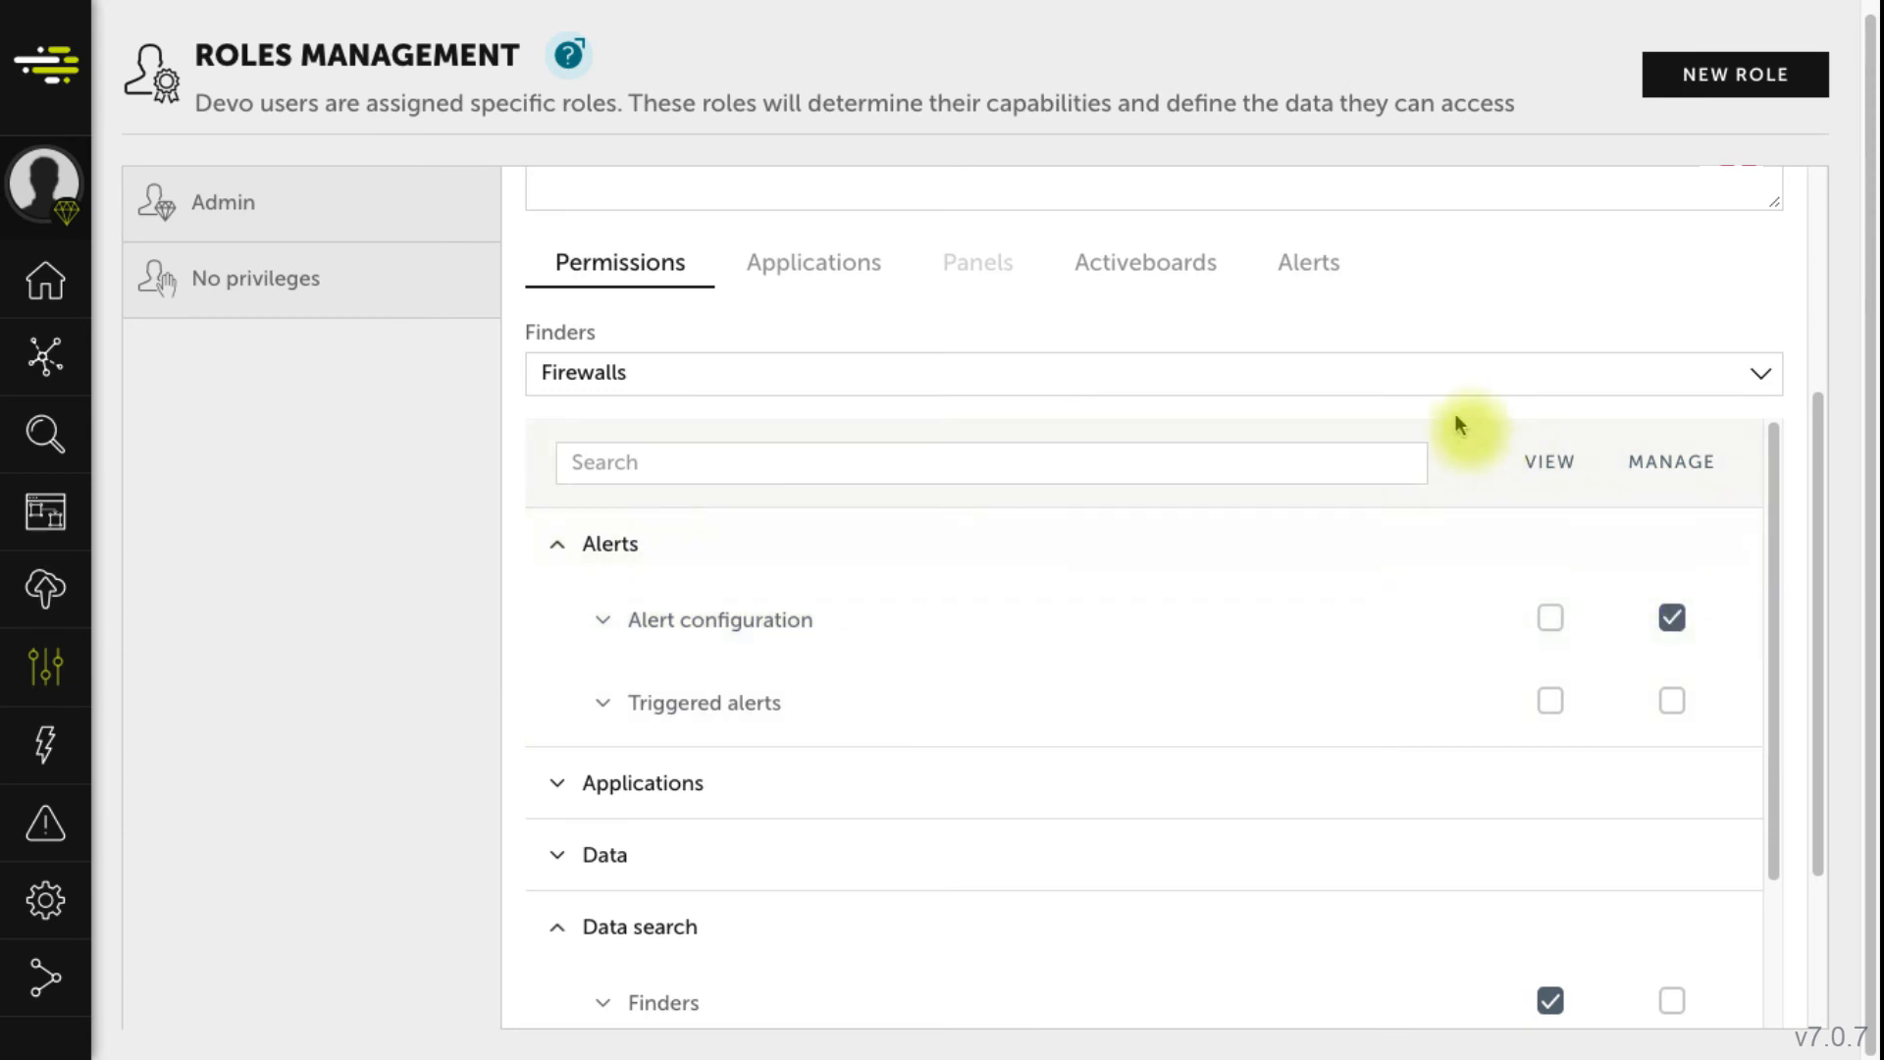
# - Tick Manage for All alerts on the Alerts tab, then create the role
pyautogui.click(1308, 261)
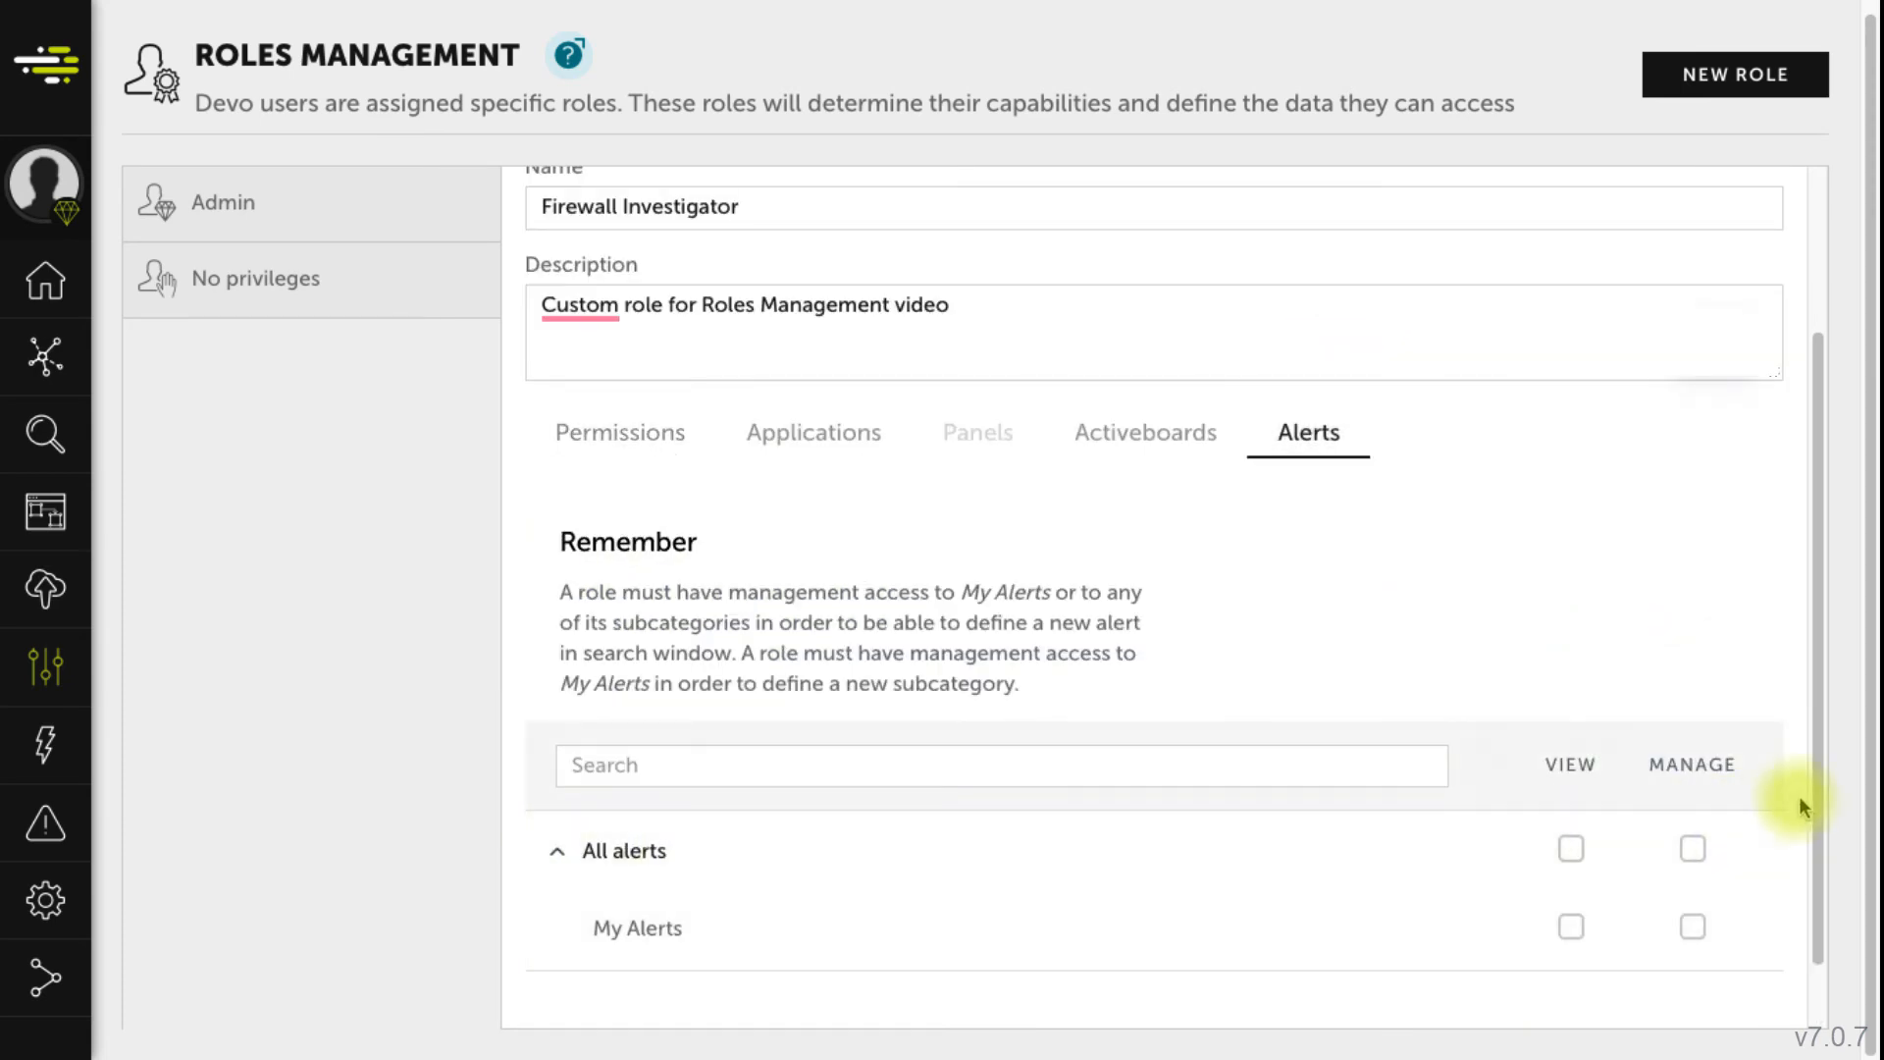
pyautogui.scroll(-2, 1821, 896)
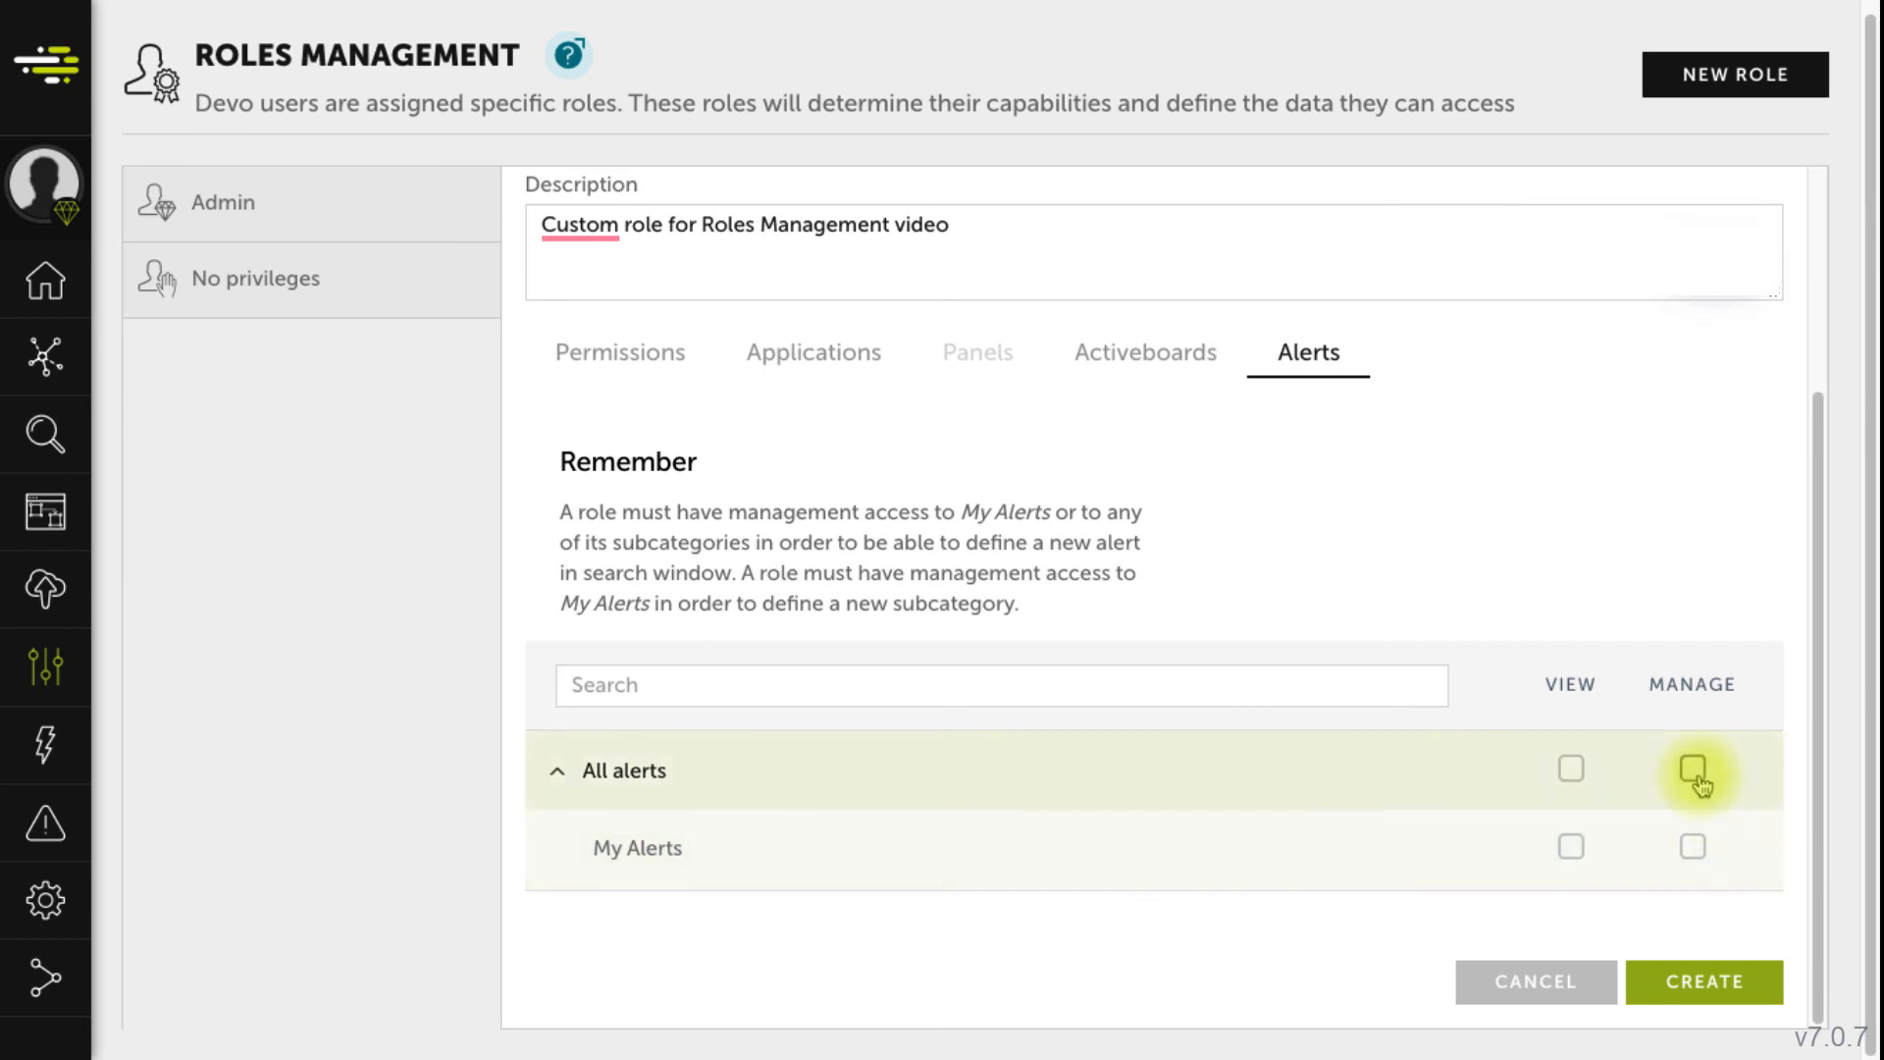
pyautogui.click(1693, 769)
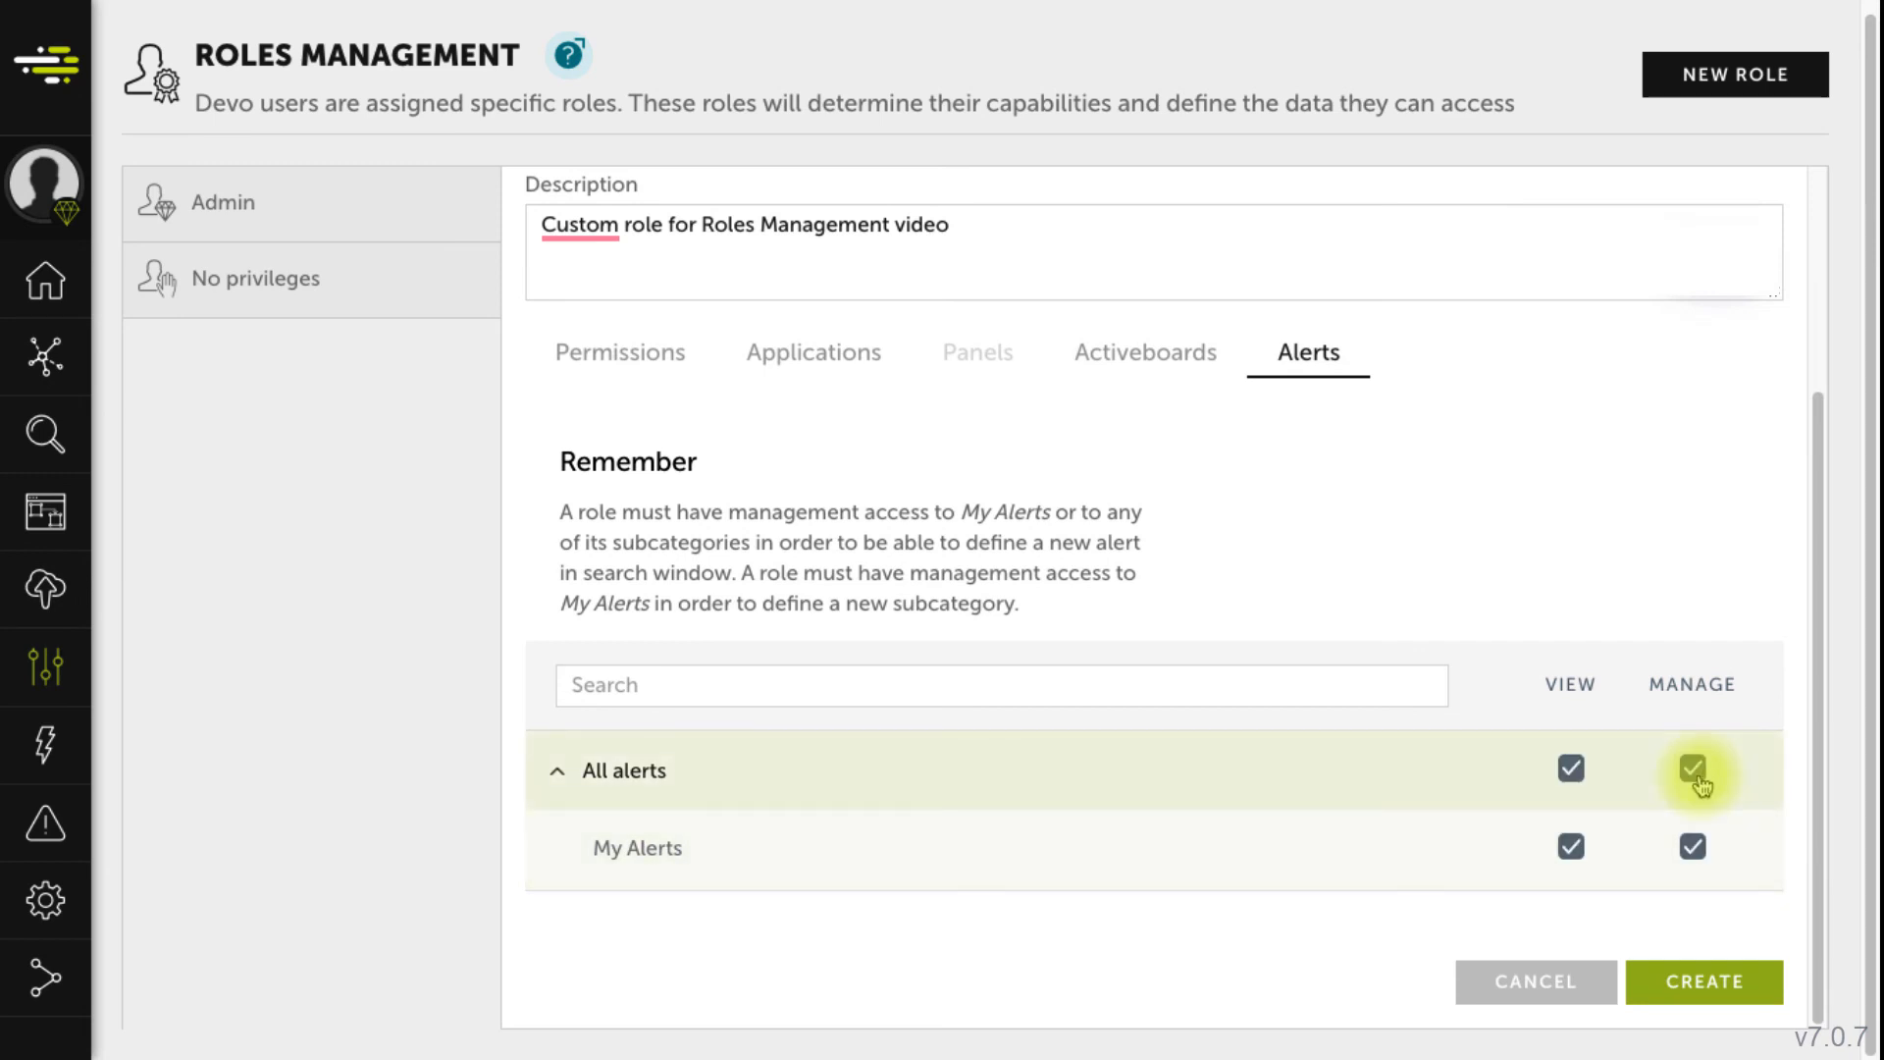
pyautogui.click(1654, 972)
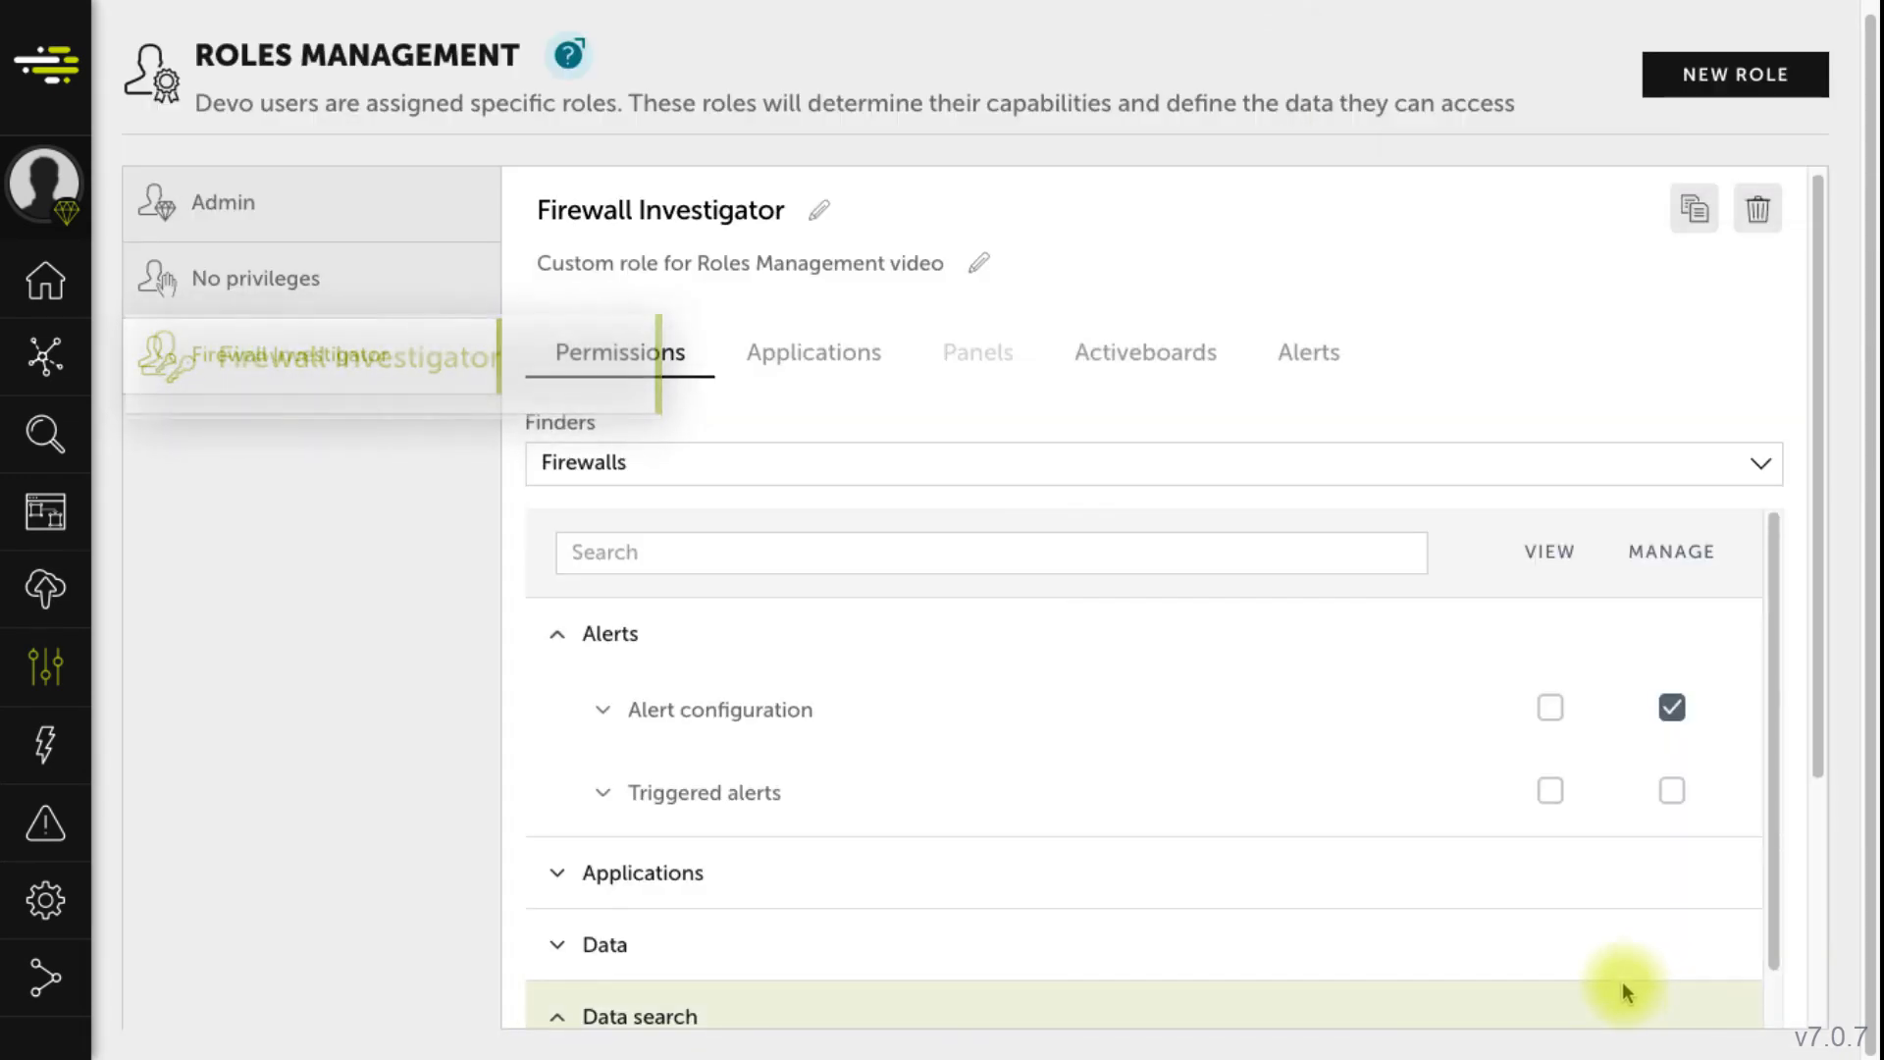
# - Edit the user under Administration > Users, switching their role from Admin to Firewall Investigator, and save
pyautogui.moveTo(45, 589)
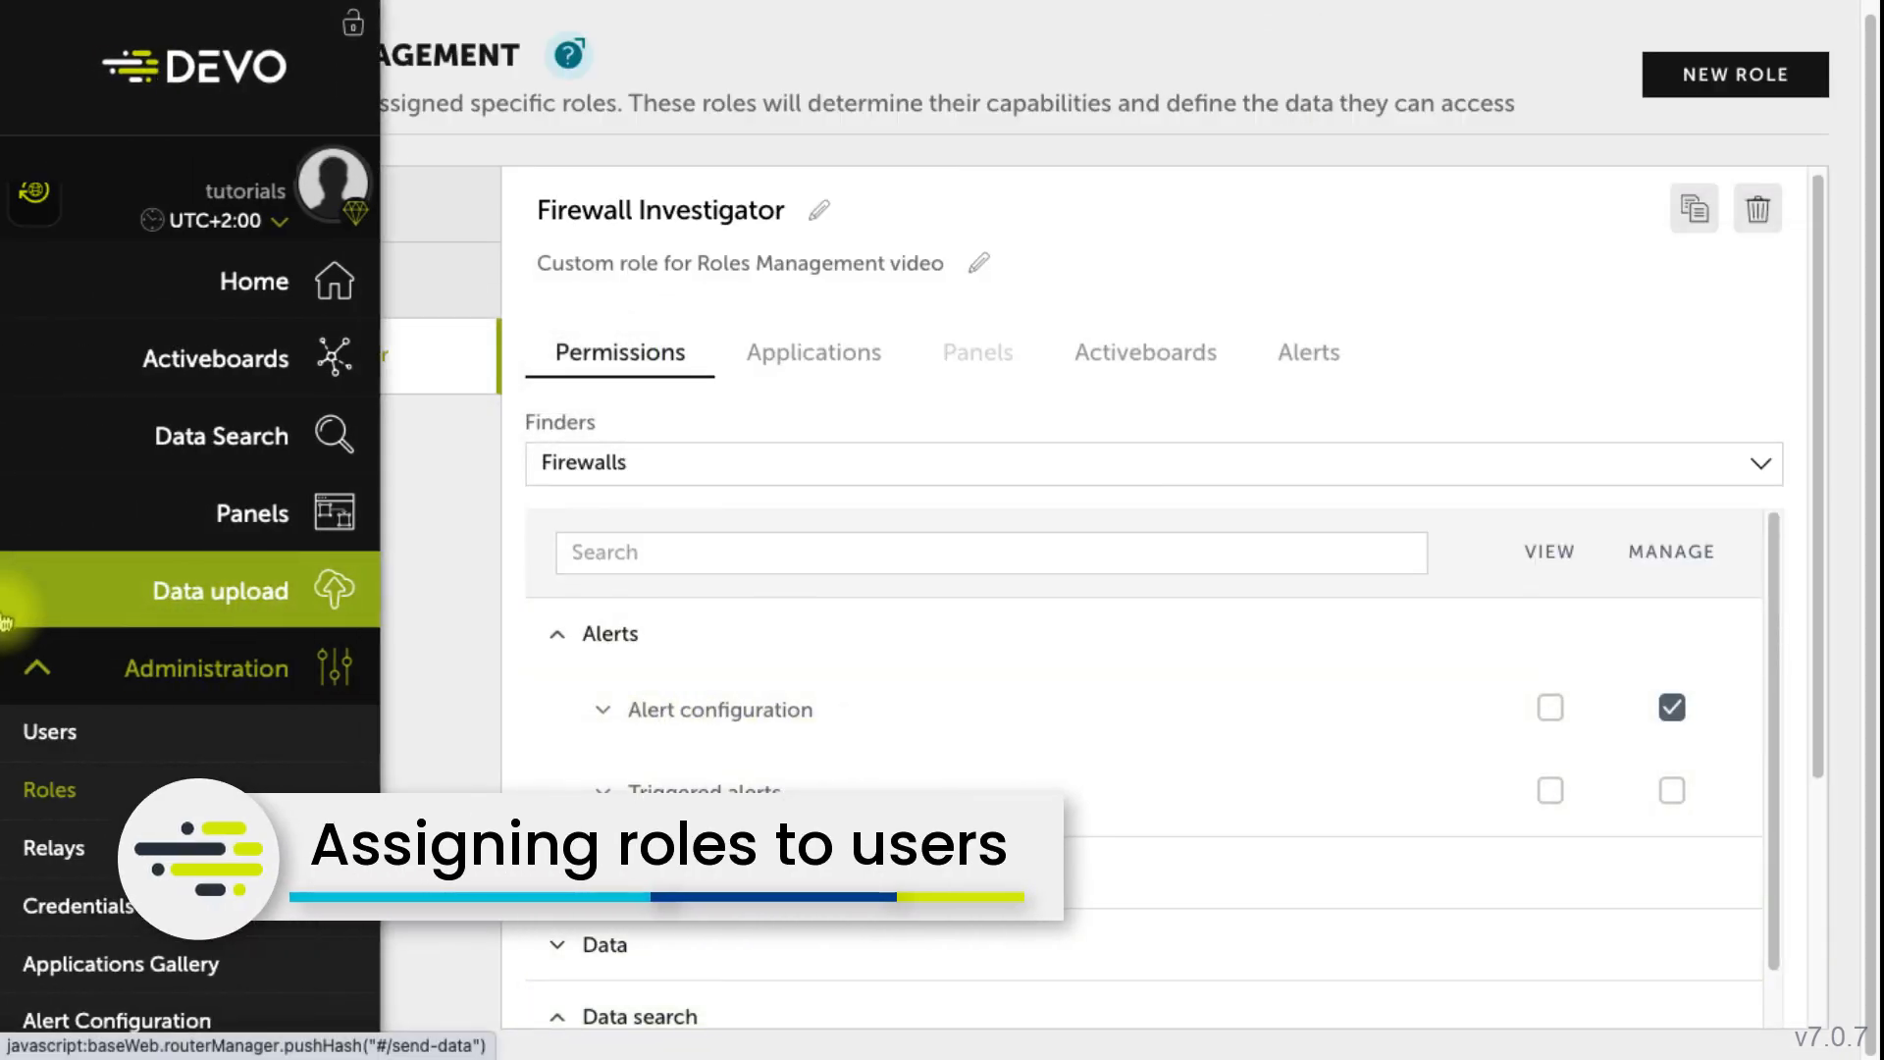
pyautogui.click(8, 732)
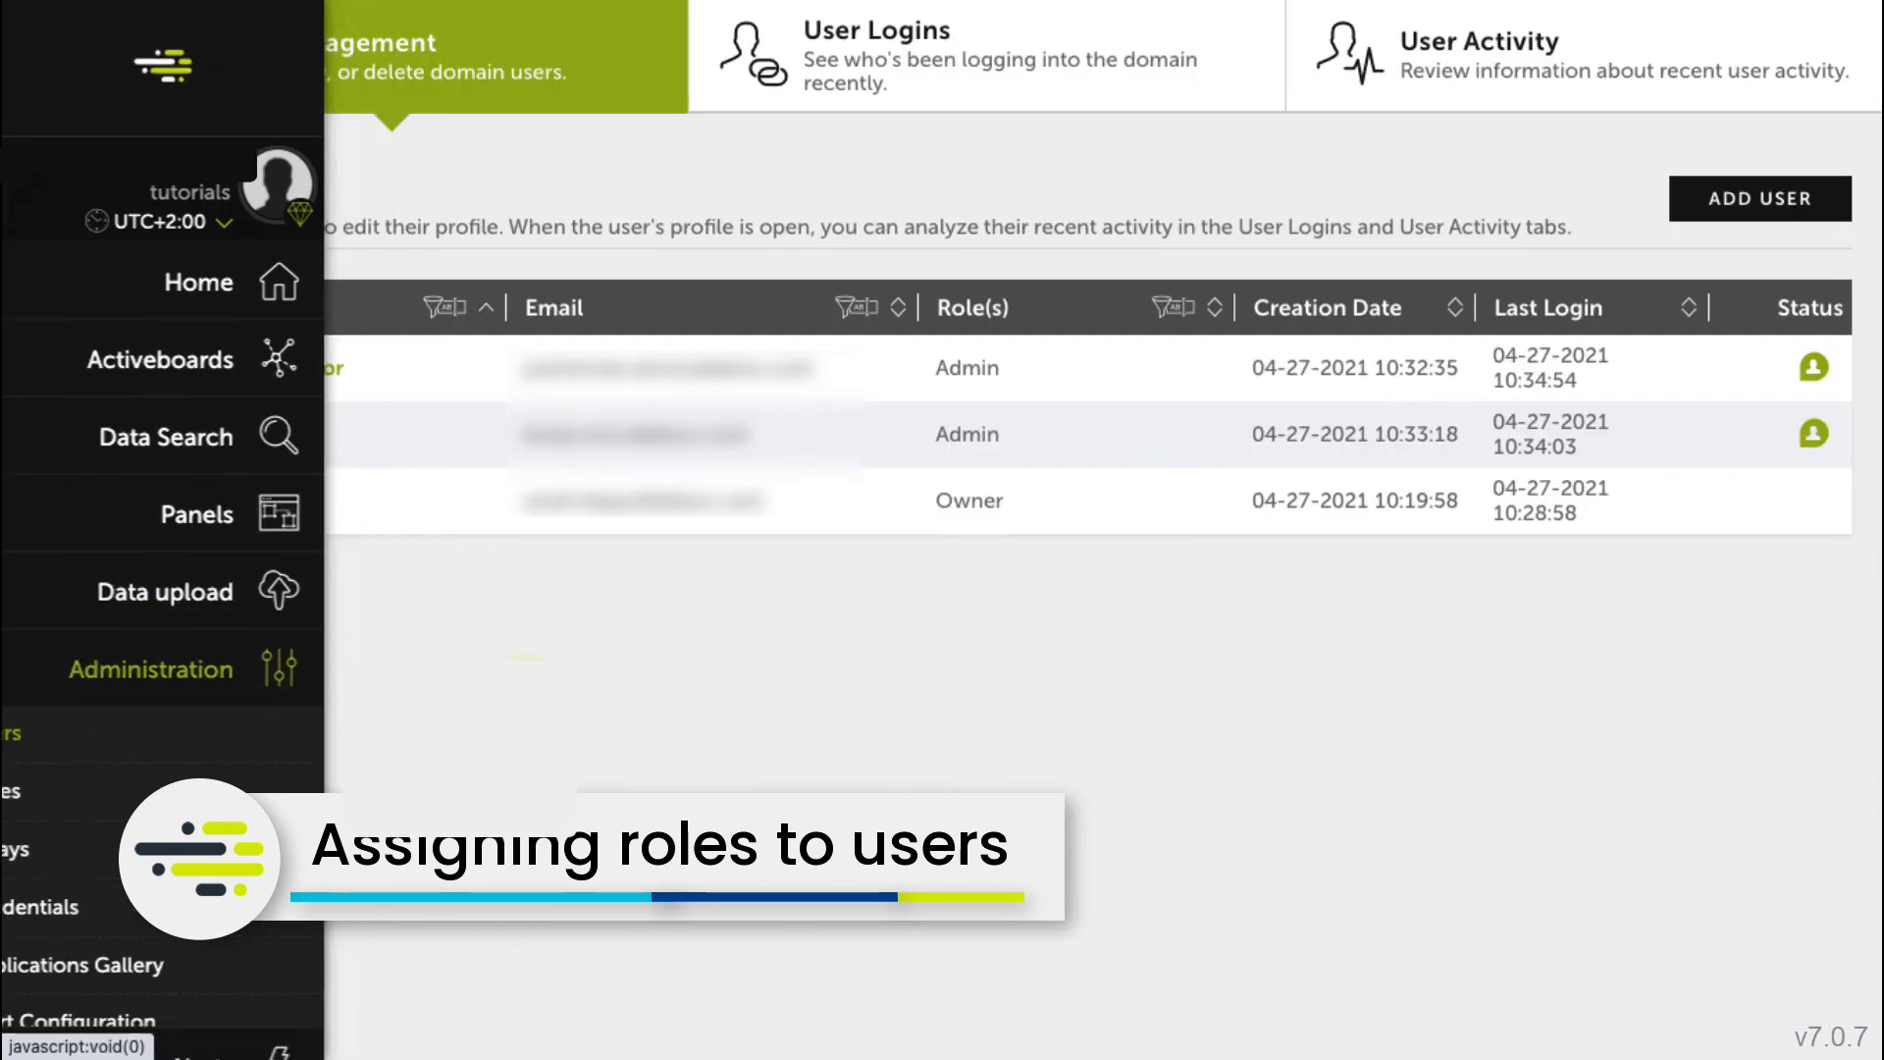
pyautogui.click(290, 369)
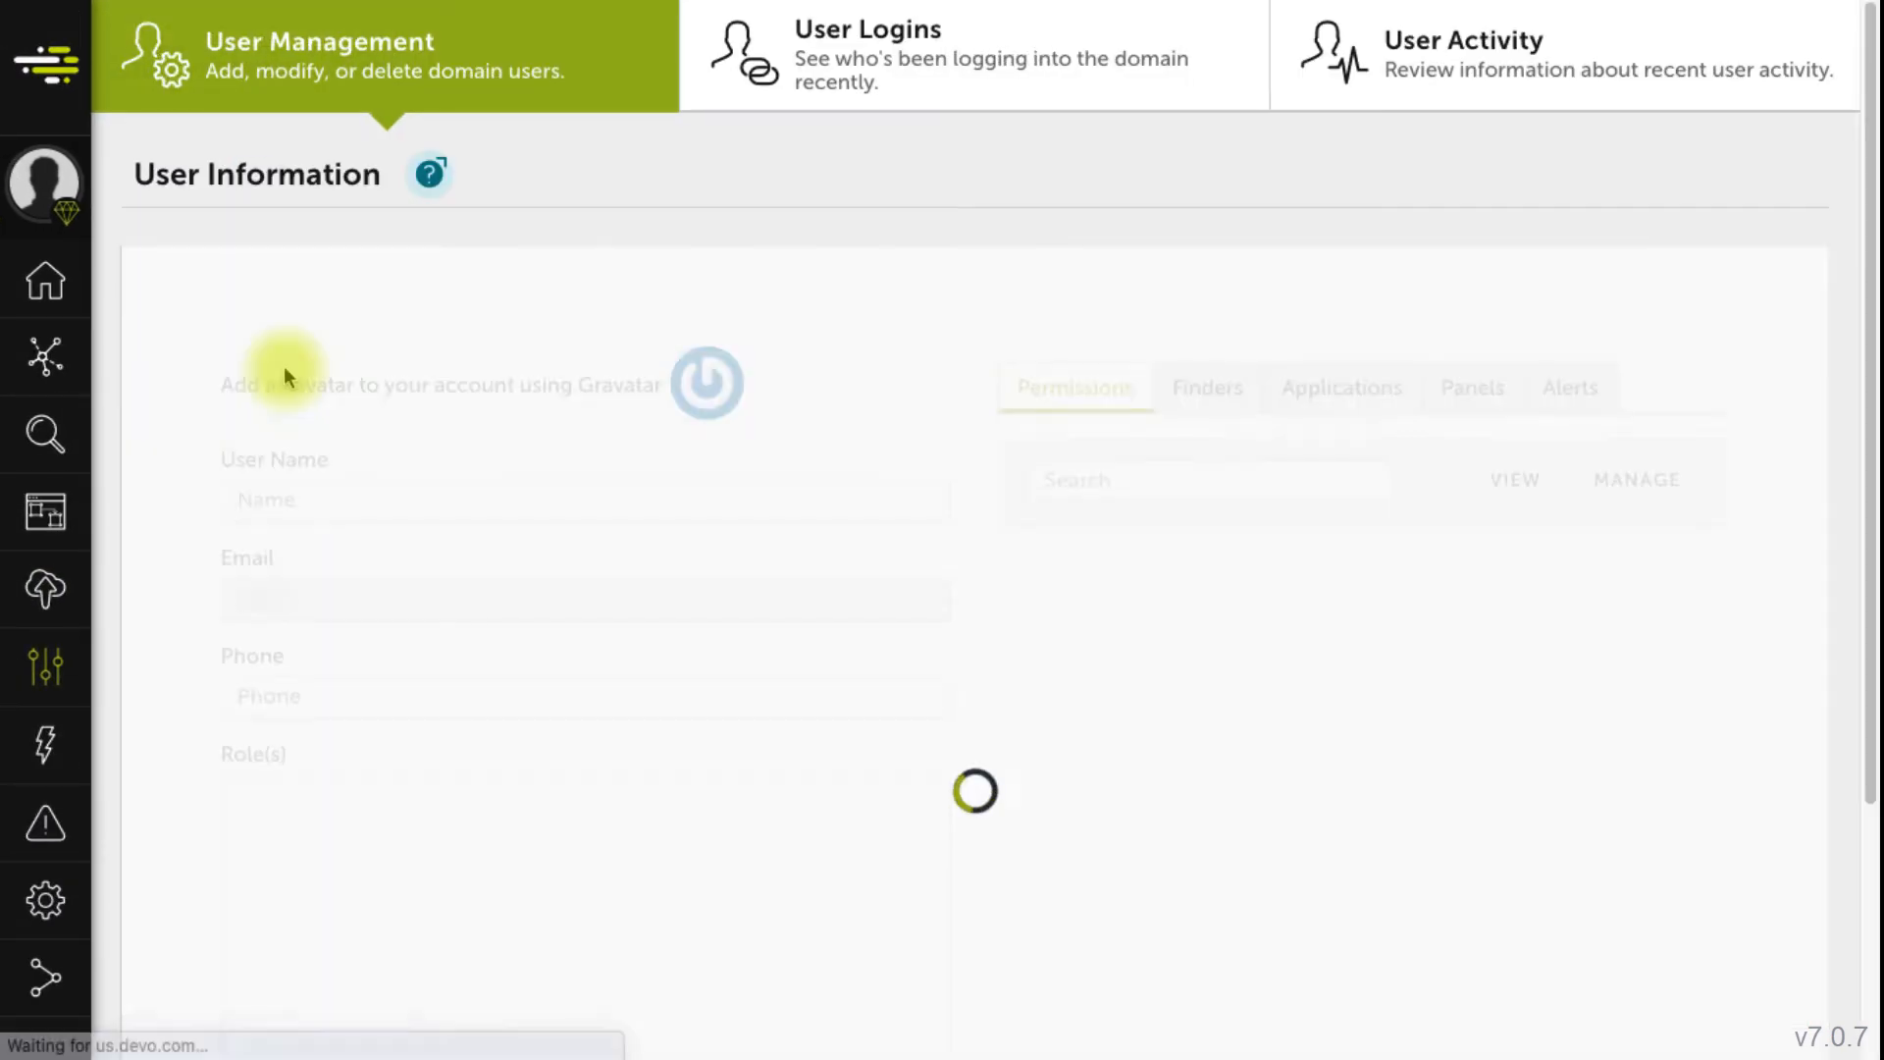
pyautogui.scroll(-4, 399, 408)
pyautogui.click(247, 528)
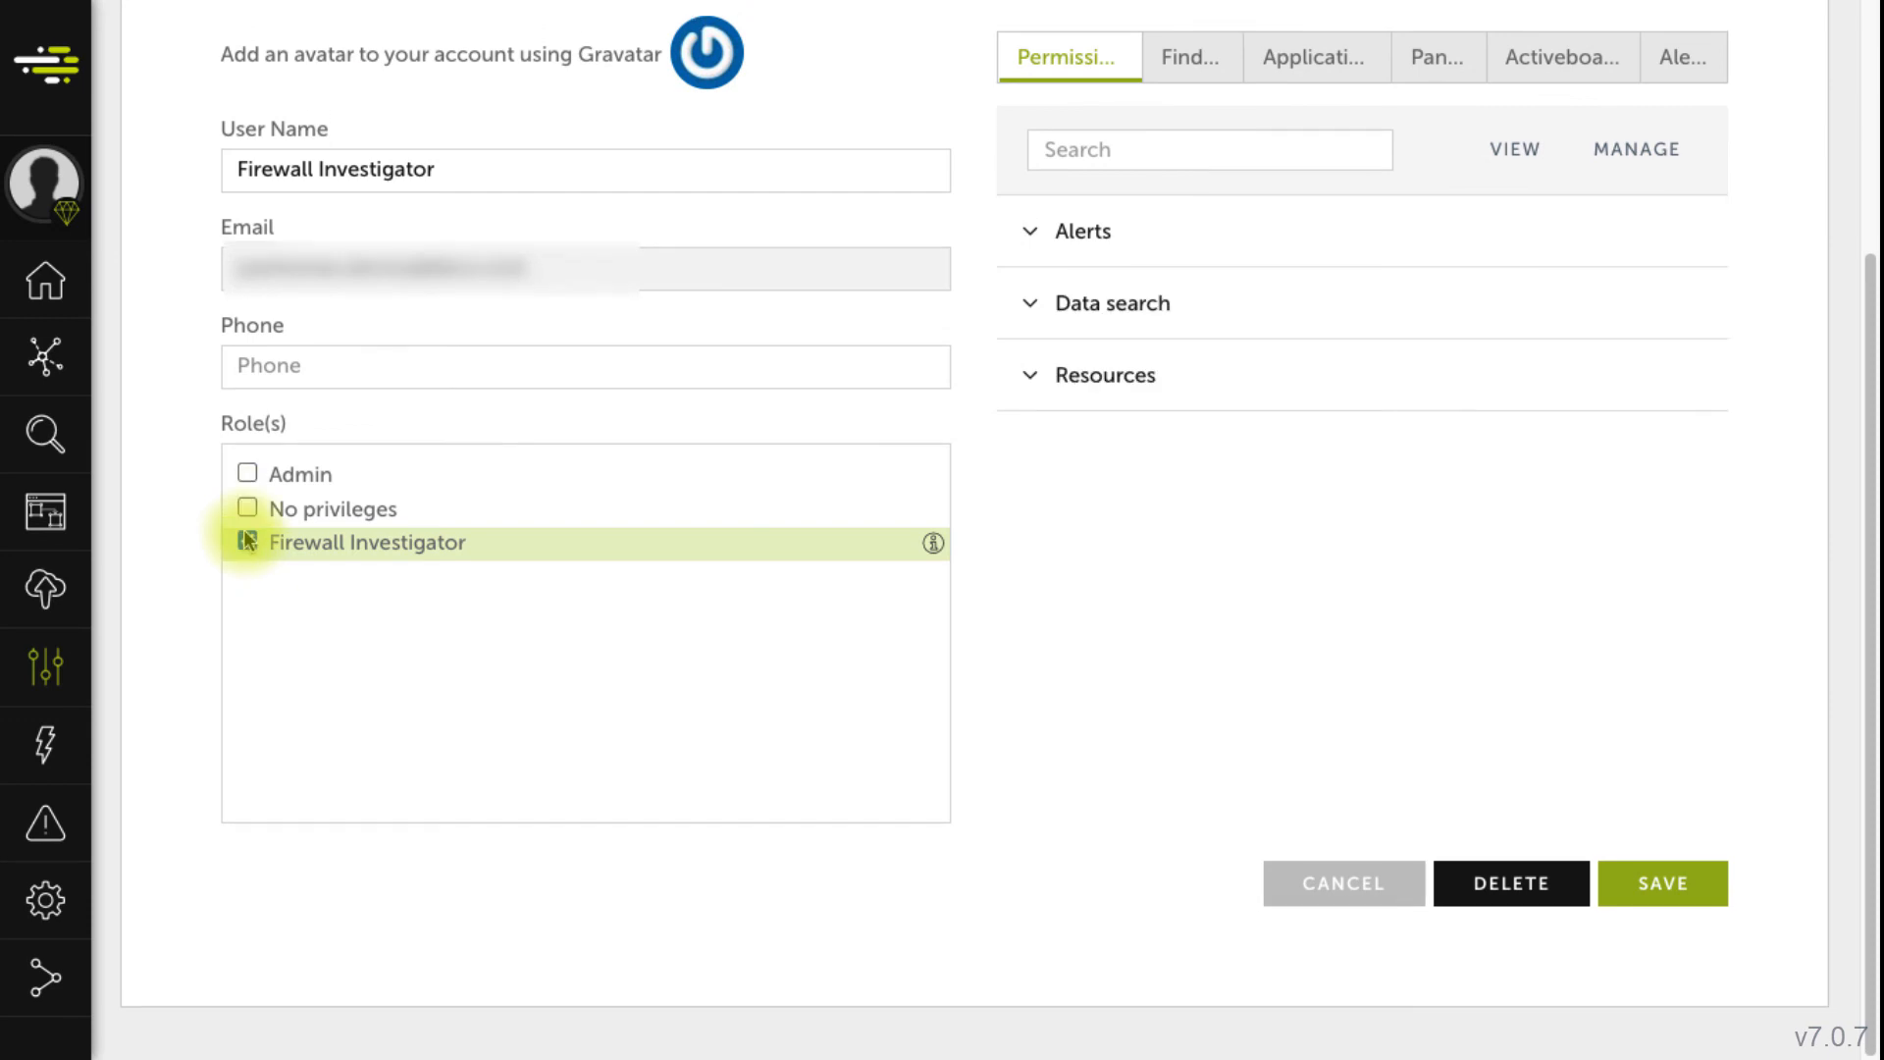
pyautogui.click(1676, 891)
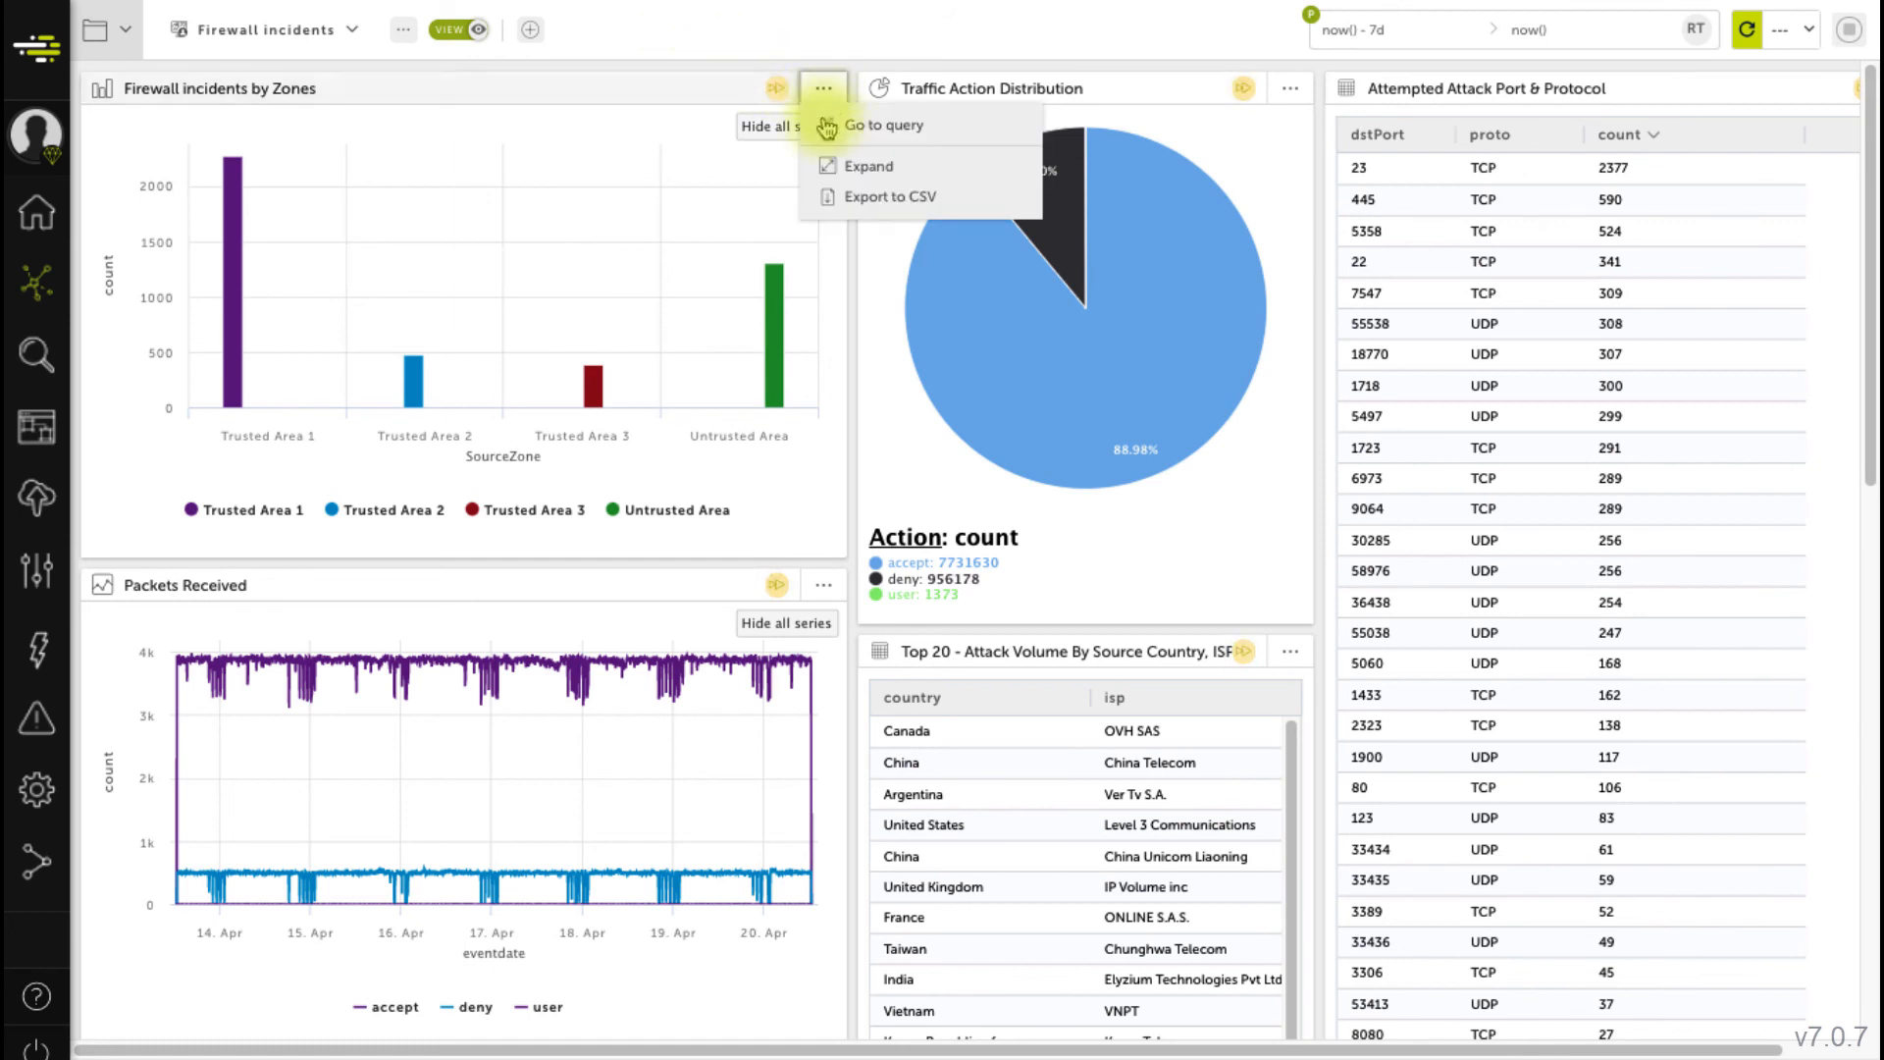
# - Open the query behind the Firewall incidents by Zones chart, then go to Devo Docs
pyautogui.click(826, 144)
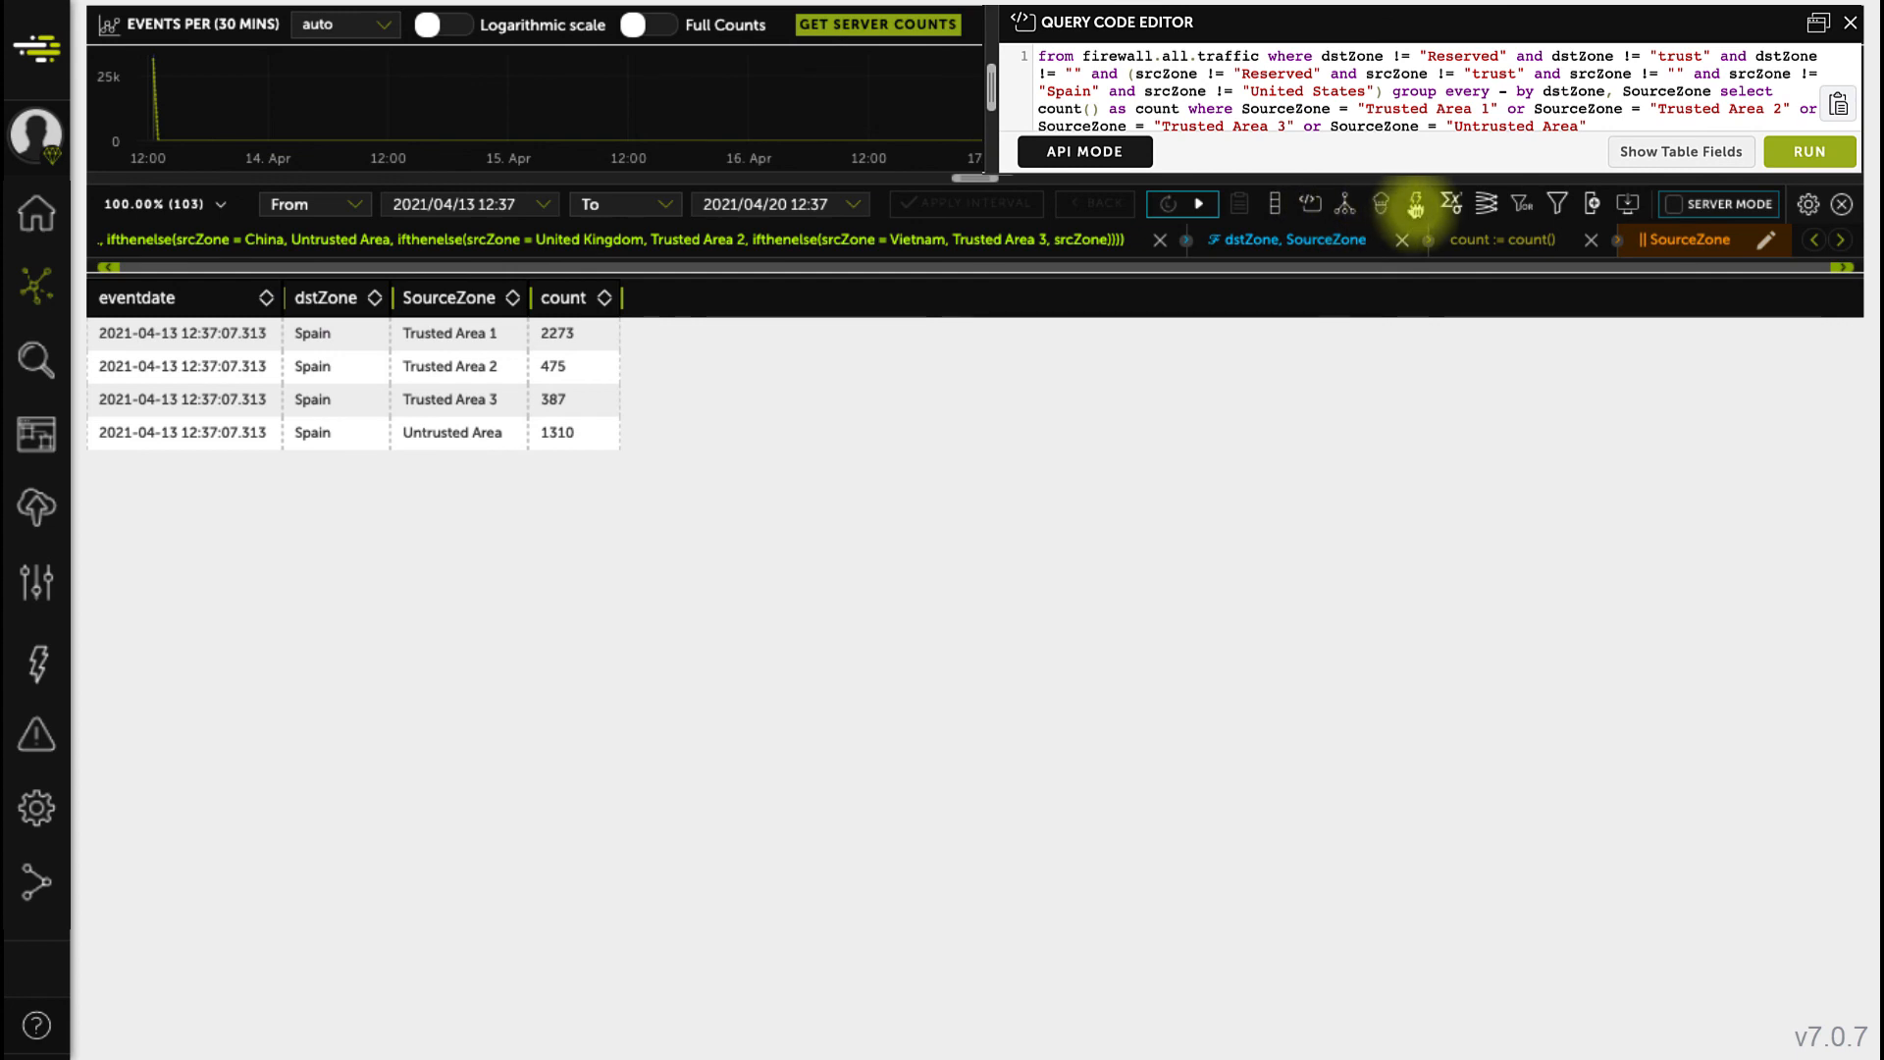
pyautogui.click(1415, 204)
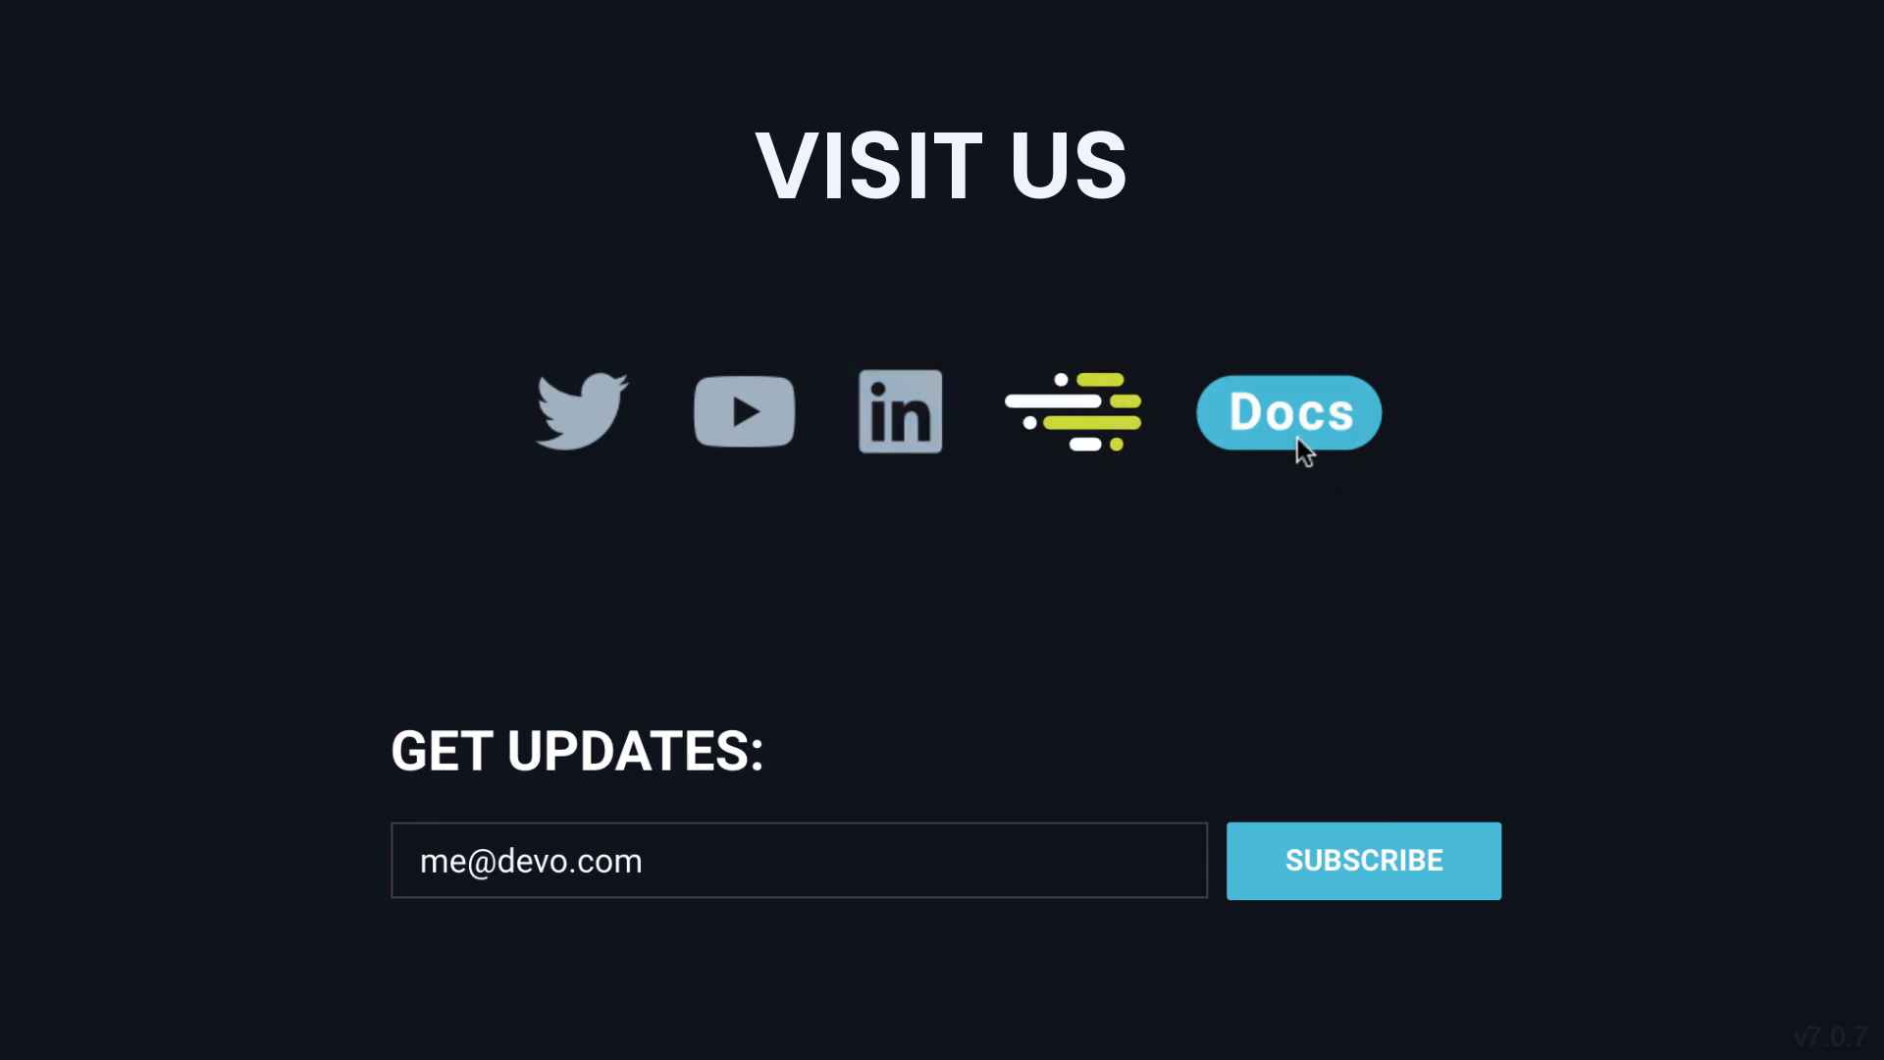
pyautogui.click(1298, 438)
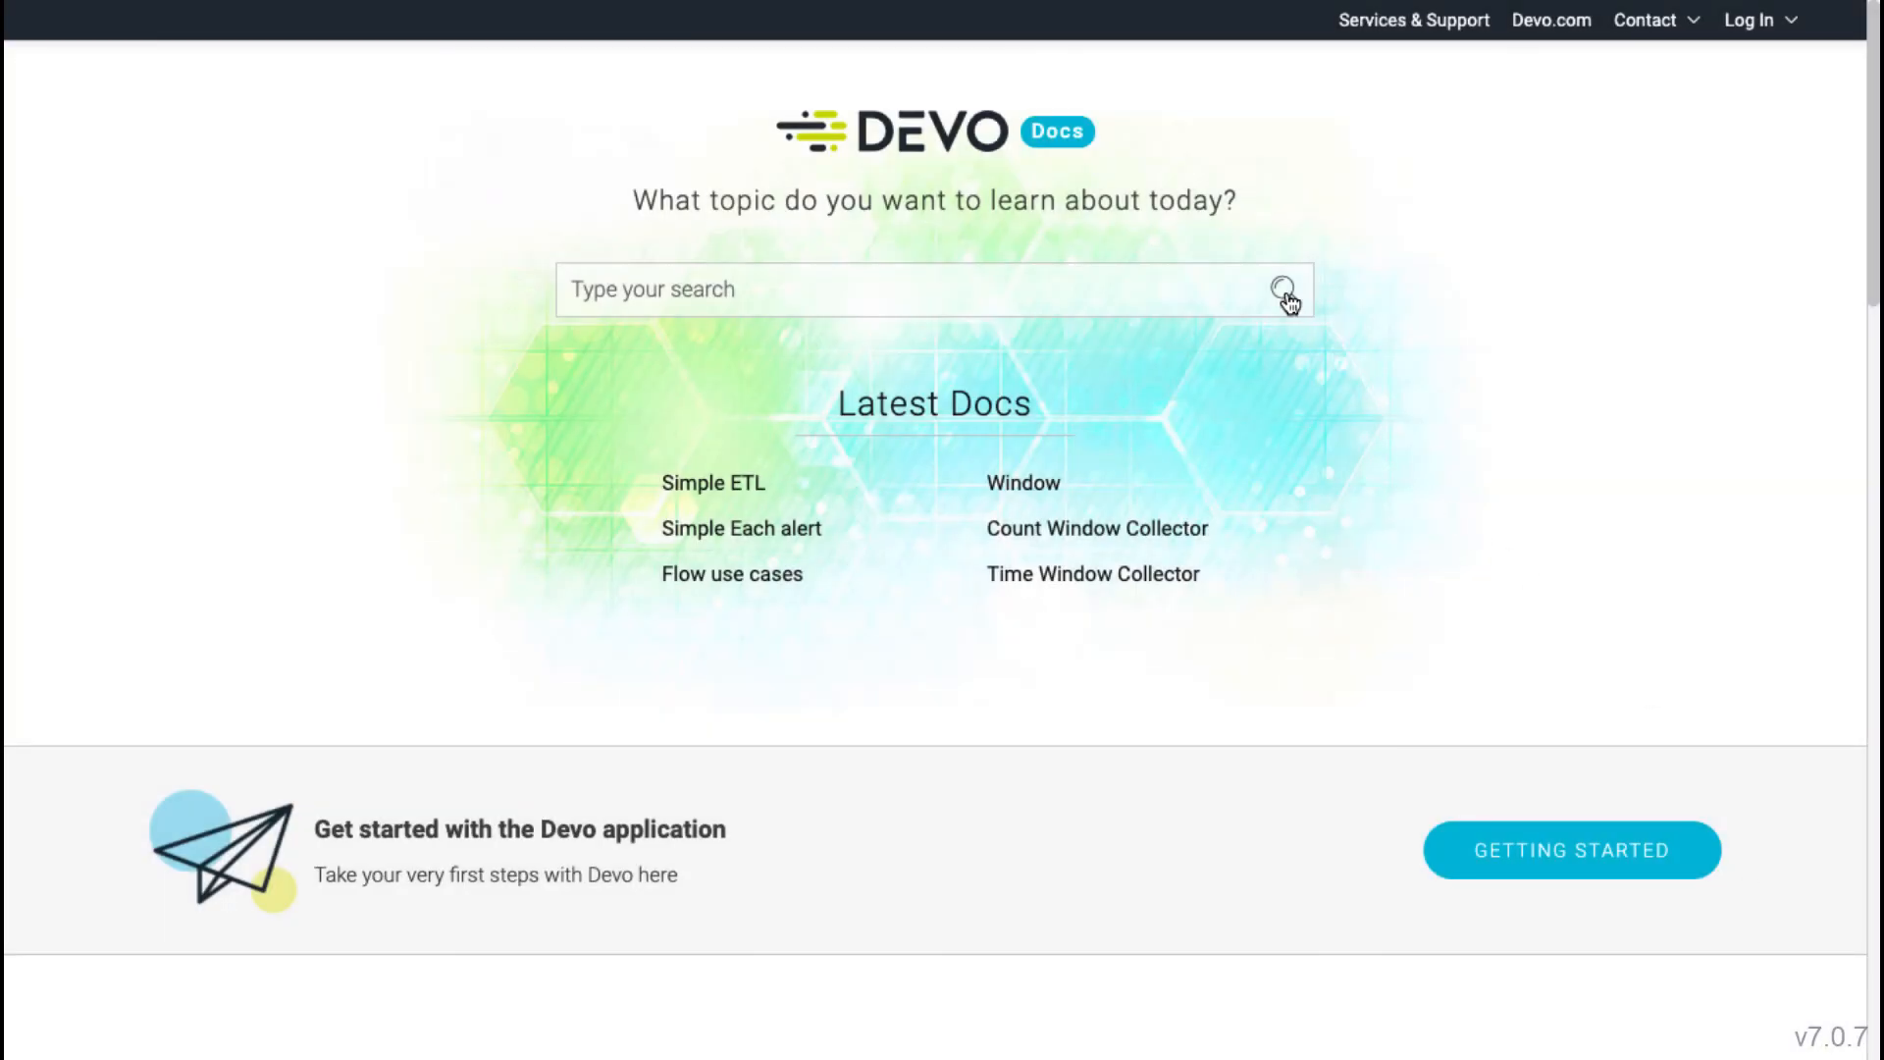